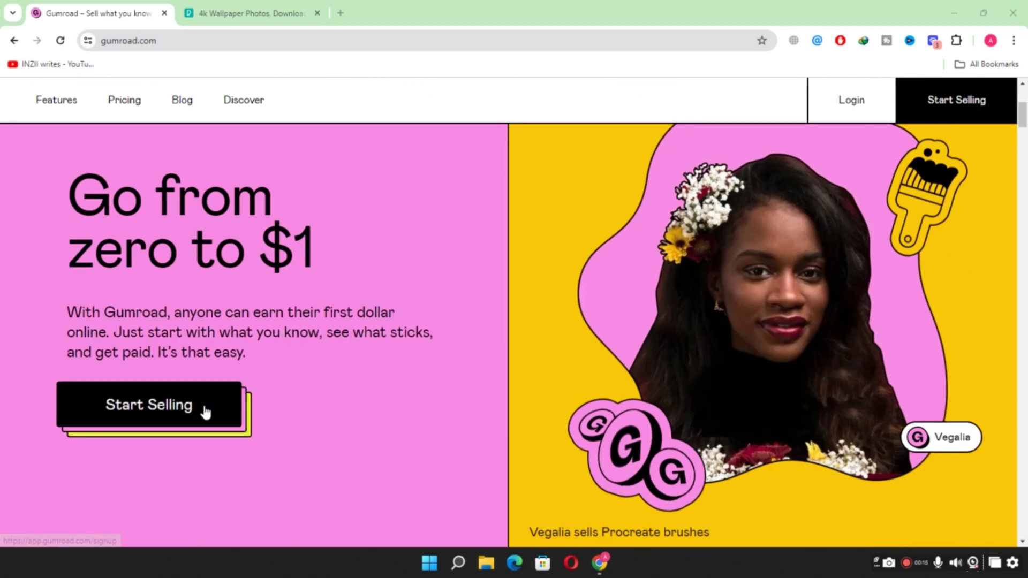
# Step: Start selling on Gumroad by signing up with the existing Google account
pyautogui.click(152, 424)
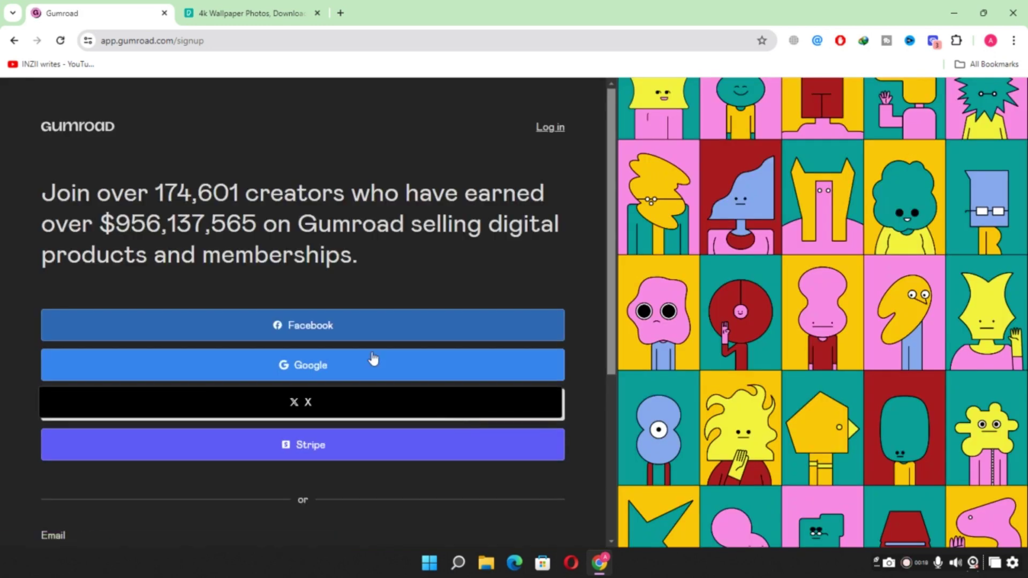
pyautogui.scroll(-5, 344, 450)
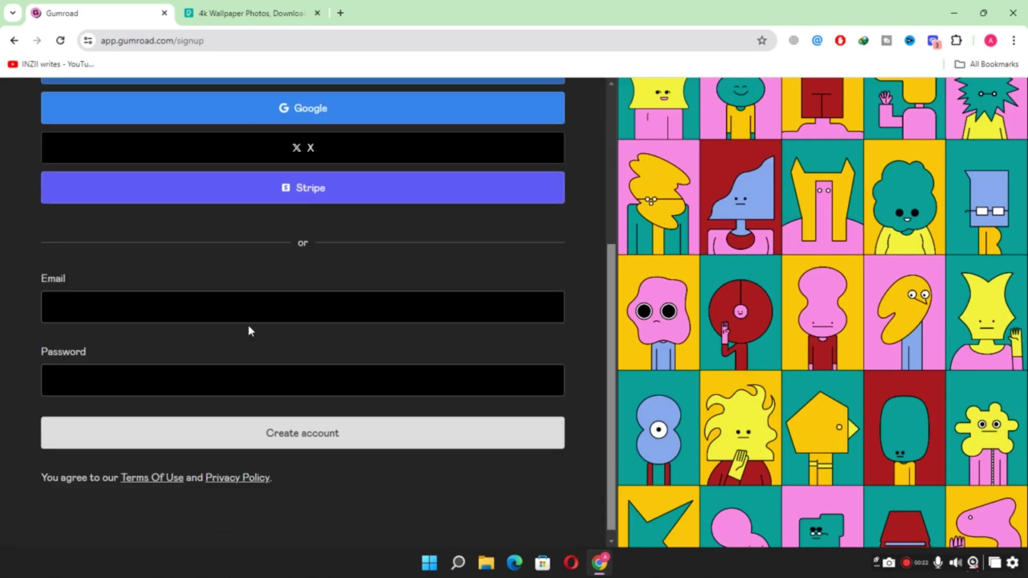
pyautogui.scroll(3, 329, 252)
pyautogui.click(329, 243)
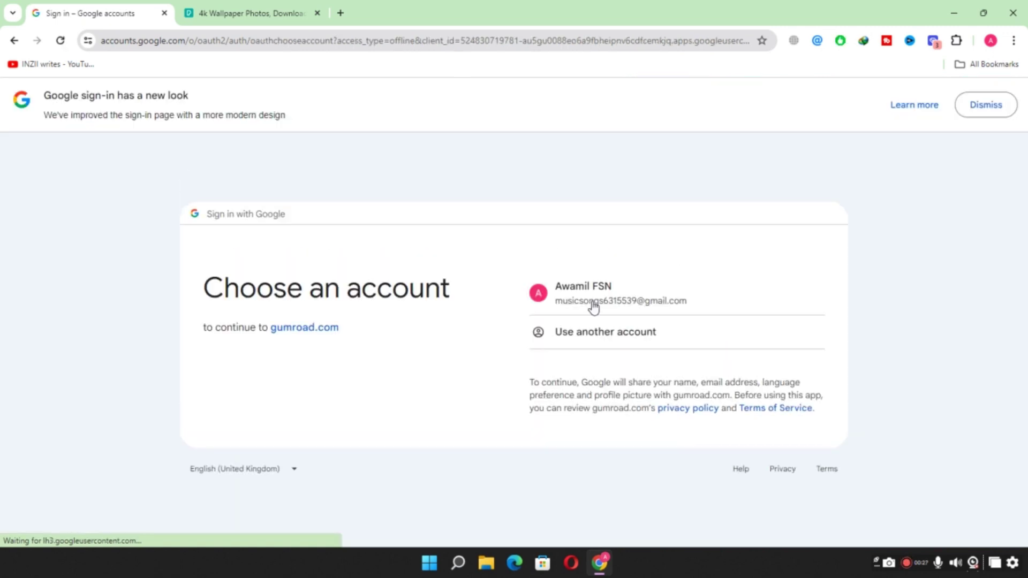
pyautogui.click(594, 306)
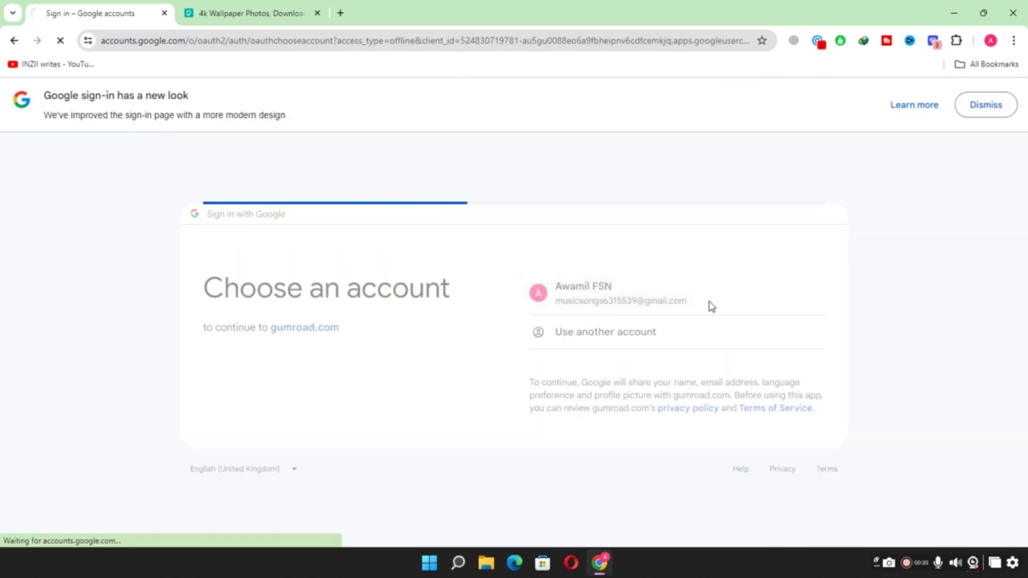
pyautogui.click(637, 423)
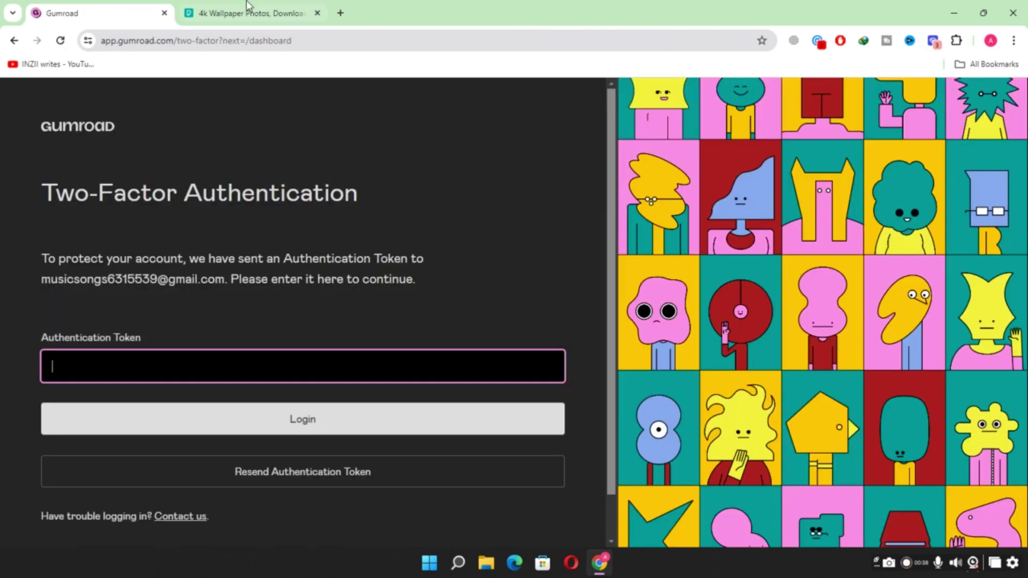
# Step: Open Gmail in a new browser tab and copy the authentication token from Gumroad's two-factor email
pyautogui.click(340, 13)
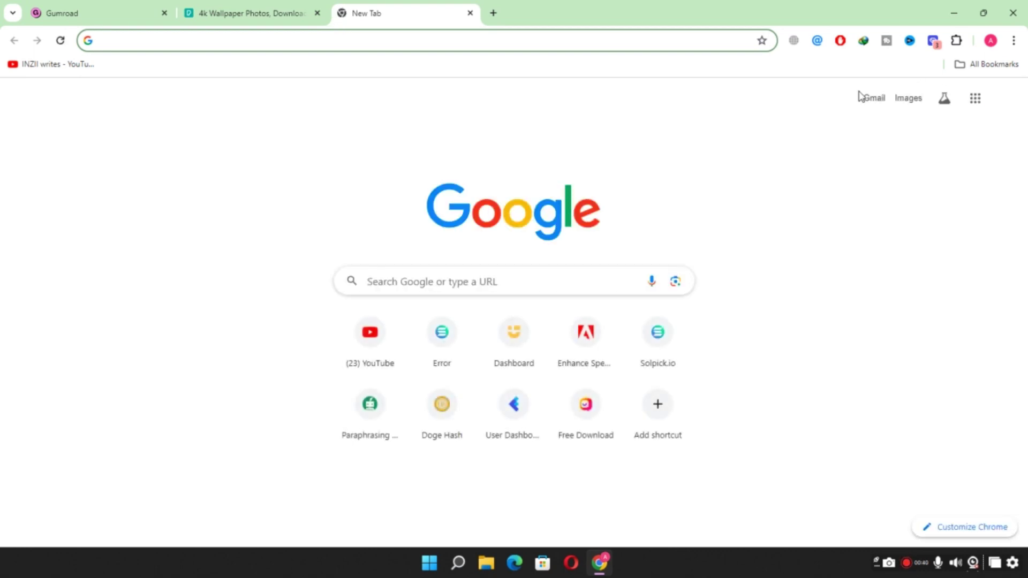
pyautogui.click(869, 99)
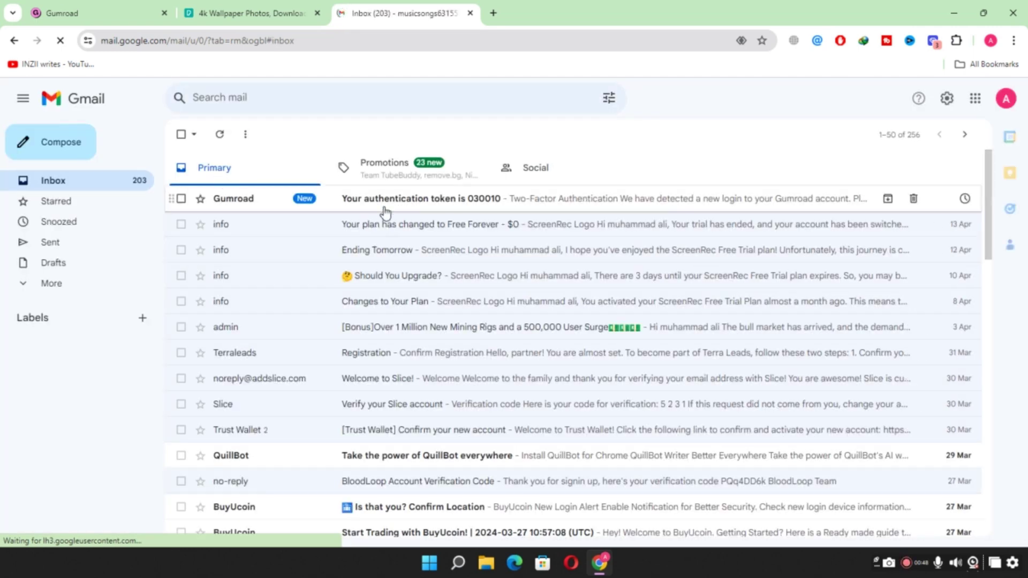
pyautogui.click(535, 203)
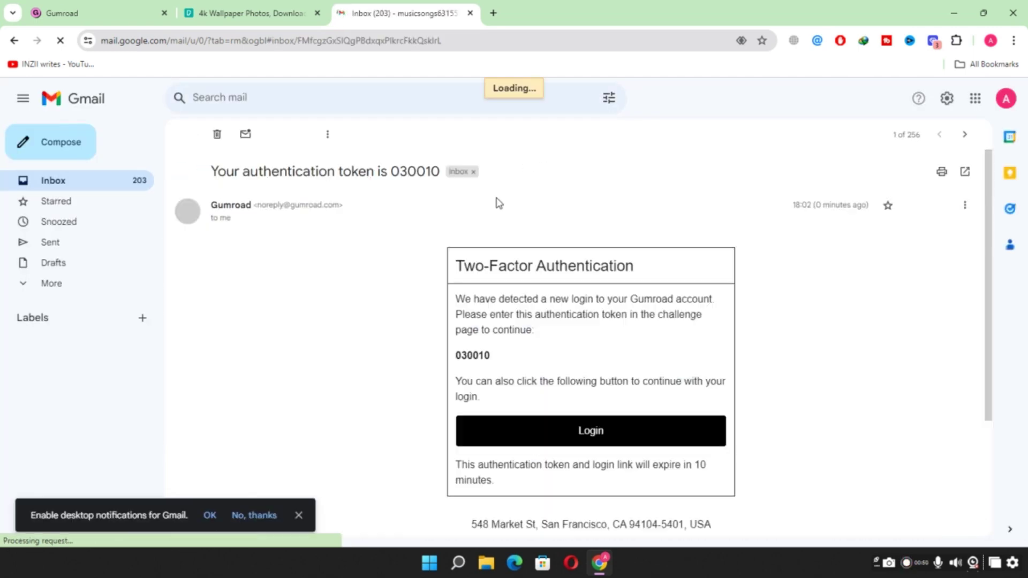
pyautogui.doubleClick(481, 358)
pyautogui.hotkey('ctrl', 'c')
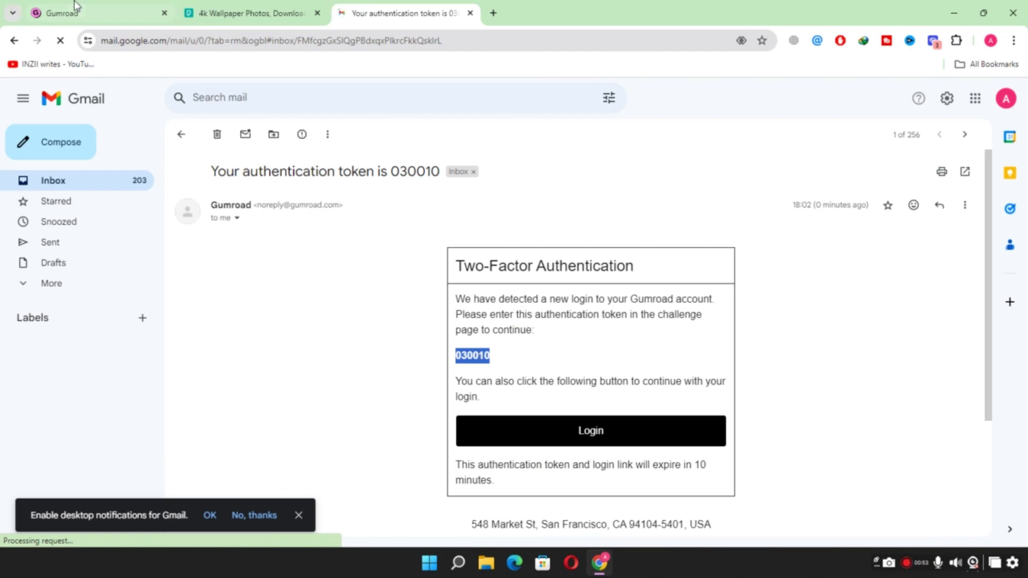
# Step: Paste the authentication token into Gumroad's two-factor page and log in
pyautogui.click(61, 13)
pyautogui.click(218, 359)
pyautogui.hotkey('ctrl', 'v')
pyautogui.press('Return')
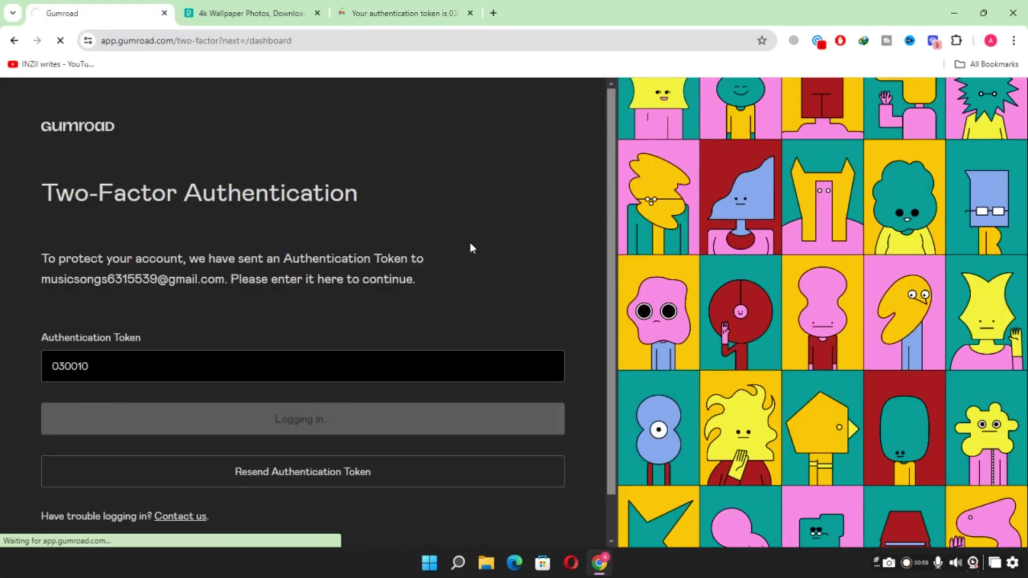
# Step: Dismiss the Collaborators announcement on the dashboard and start creating the first product
pyautogui.scroll(-2, 598, 522)
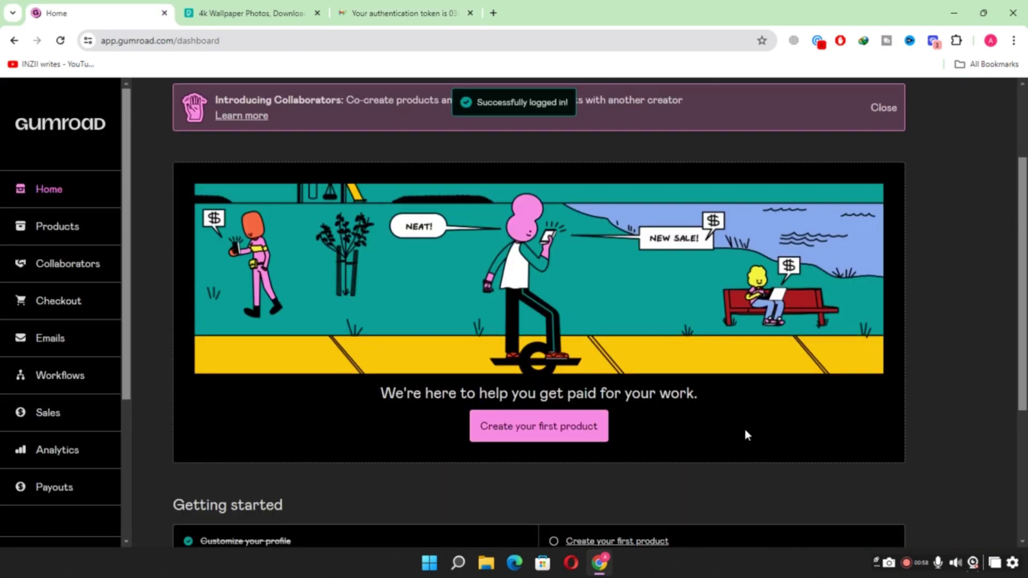
pyautogui.click(879, 111)
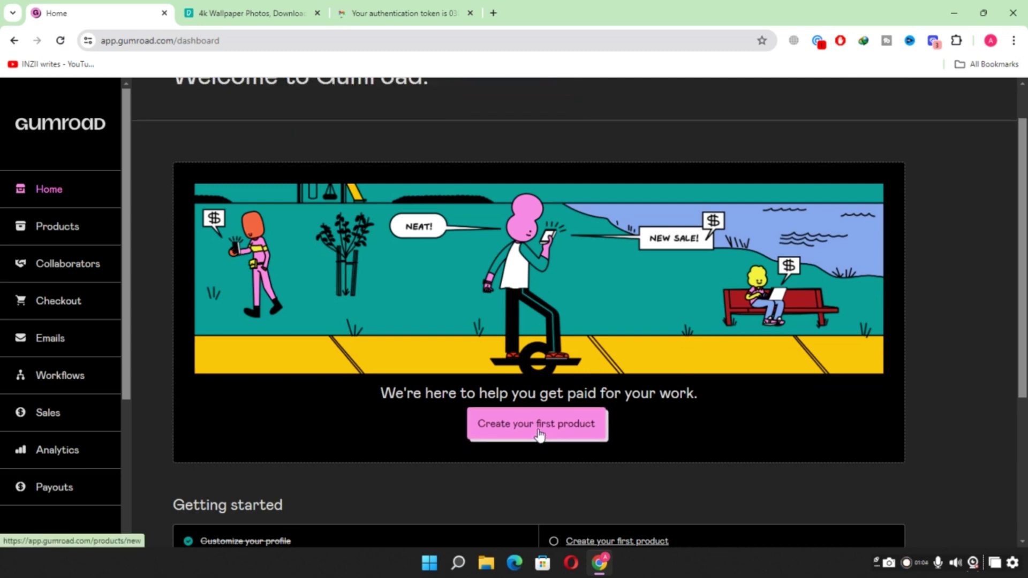
pyautogui.scroll(1, 538, 435)
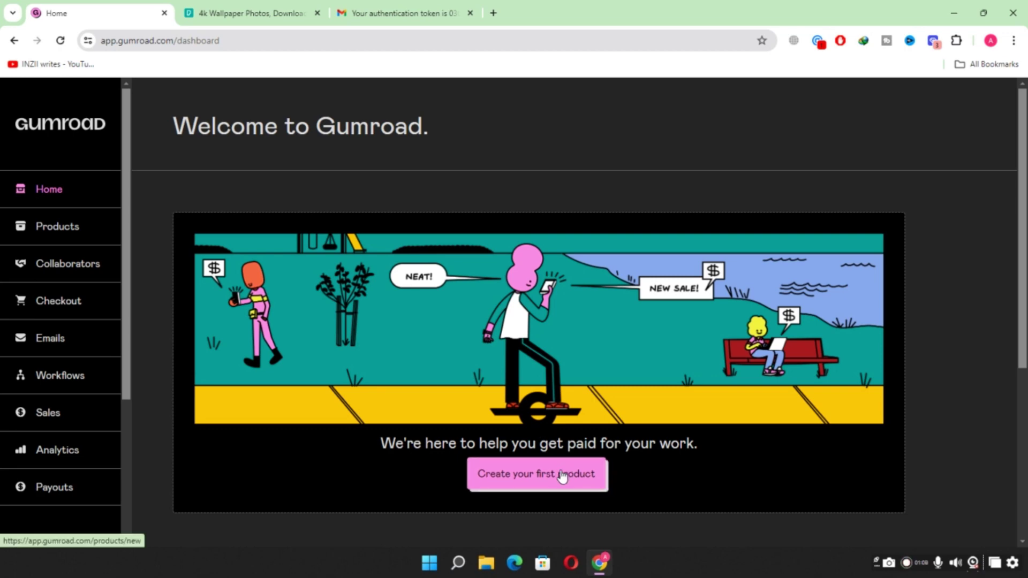
pyautogui.scroll(-3, 547, 481)
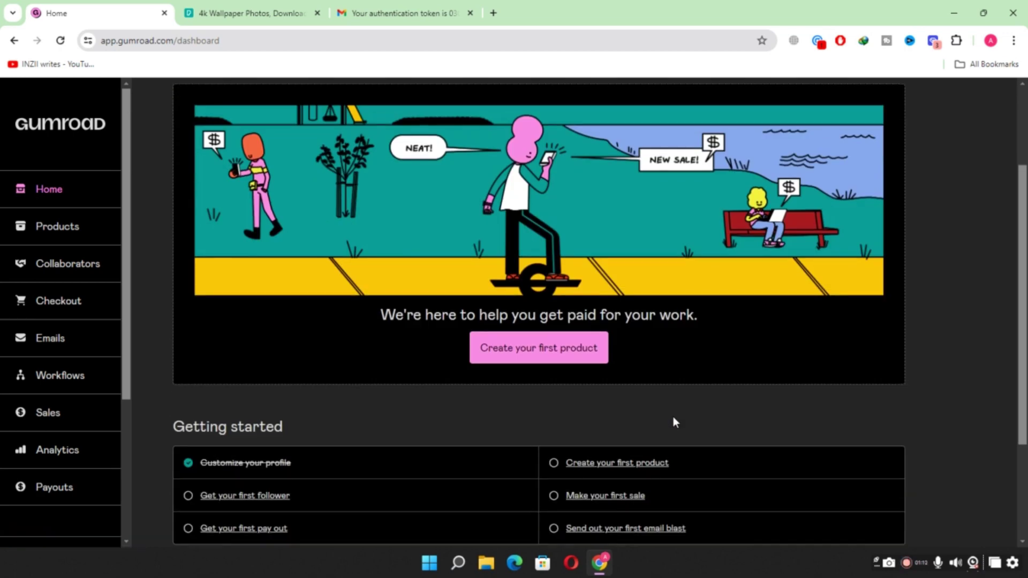
pyautogui.click(543, 350)
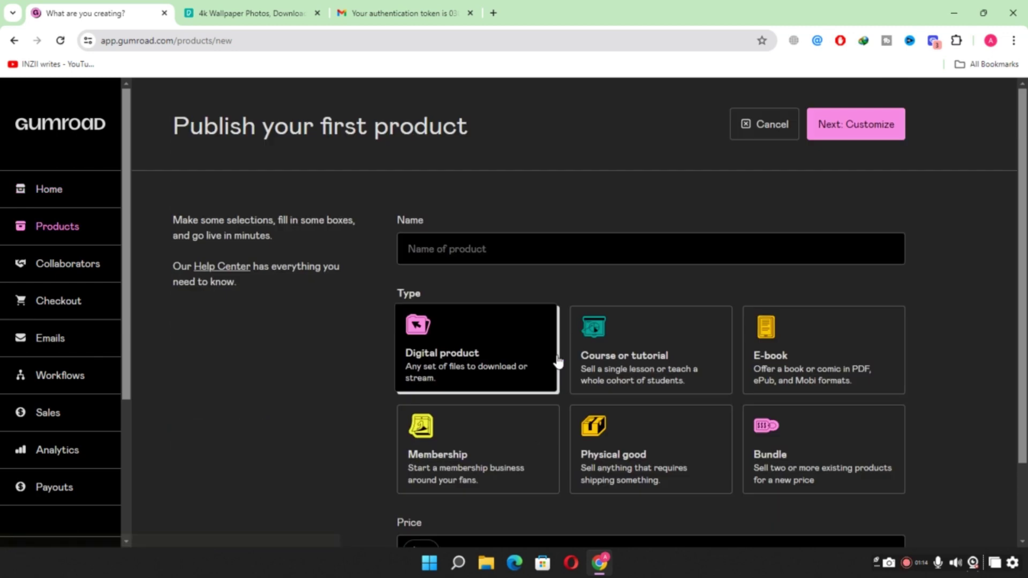
pyautogui.click(429, 238)
# Step: Download the black sports car photo from the 4k wallpaper results on Pexels, dismissing the sign-in and usage prompts
pyautogui.click(292, 12)
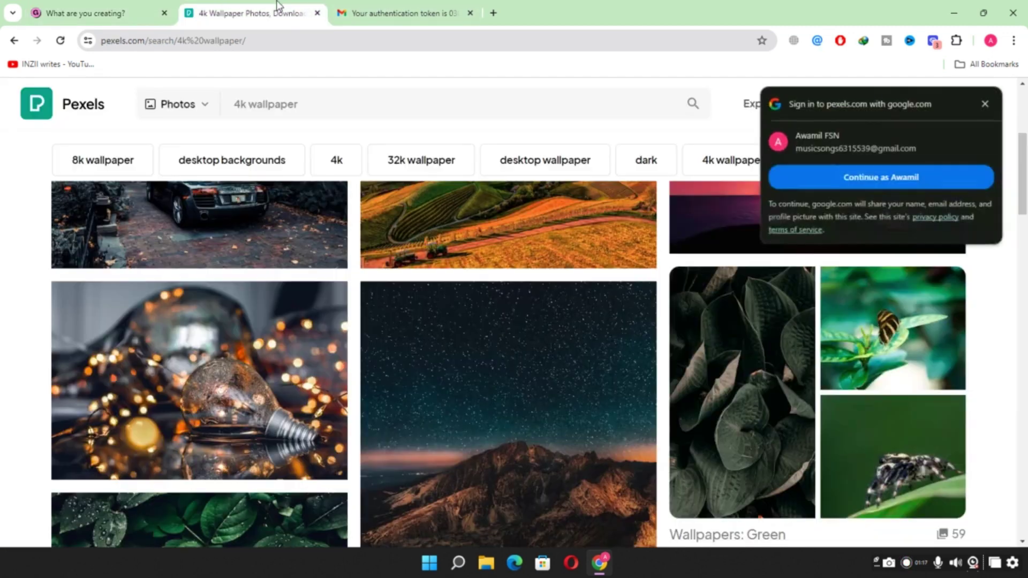
pyautogui.scroll(3, 407, 310)
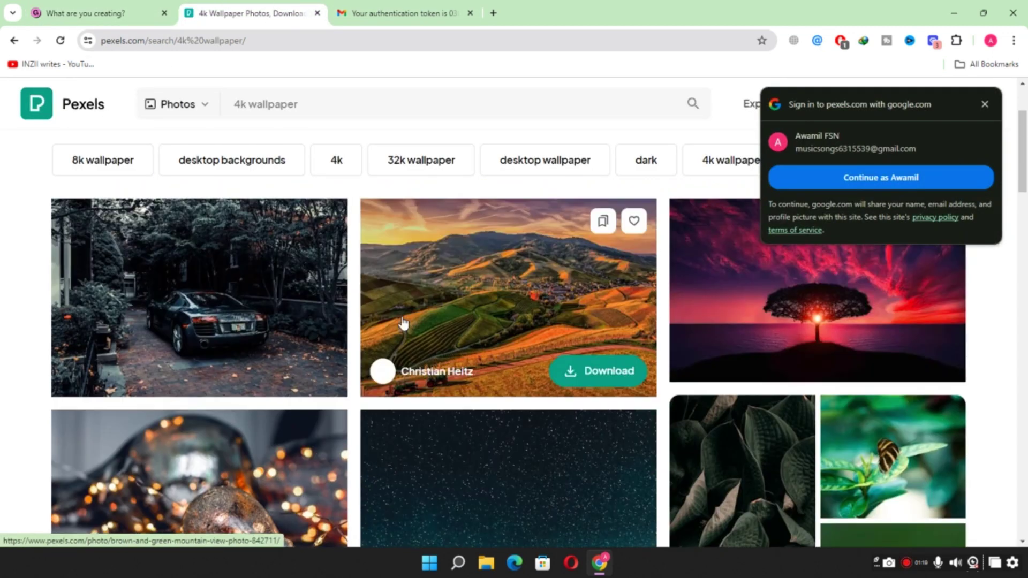
pyautogui.click(938, 179)
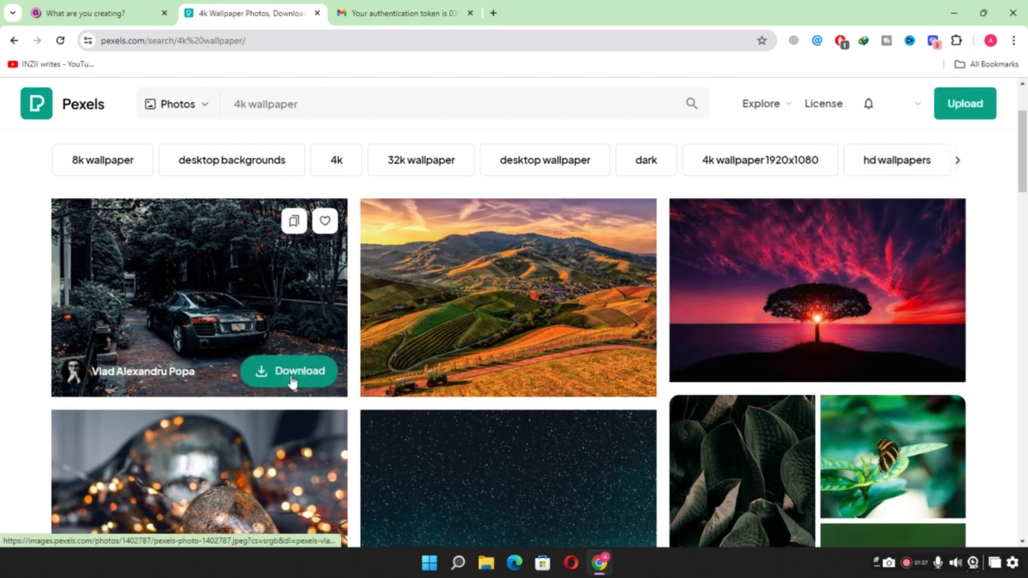
pyautogui.click(290, 372)
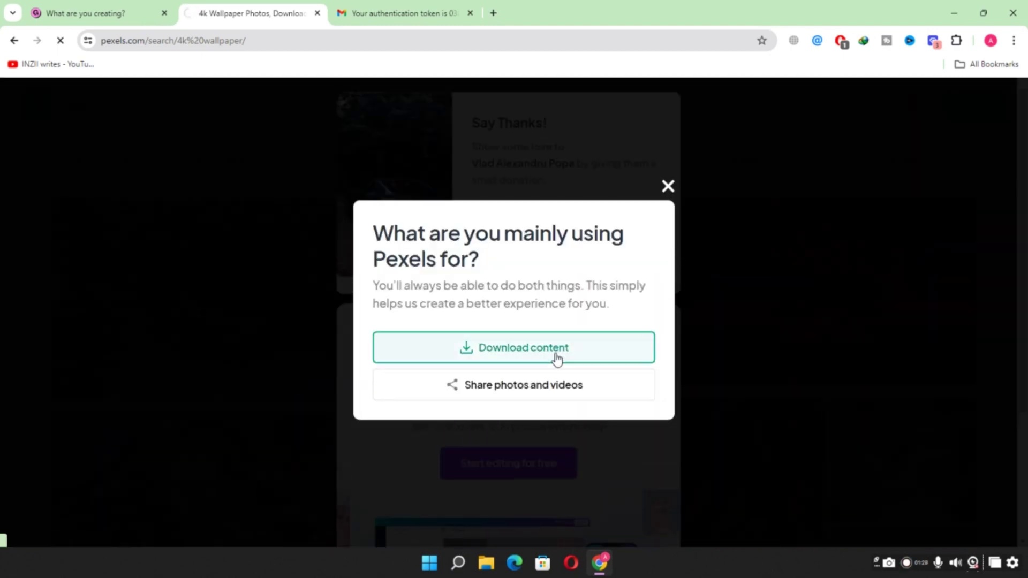
pyautogui.click(806, 143)
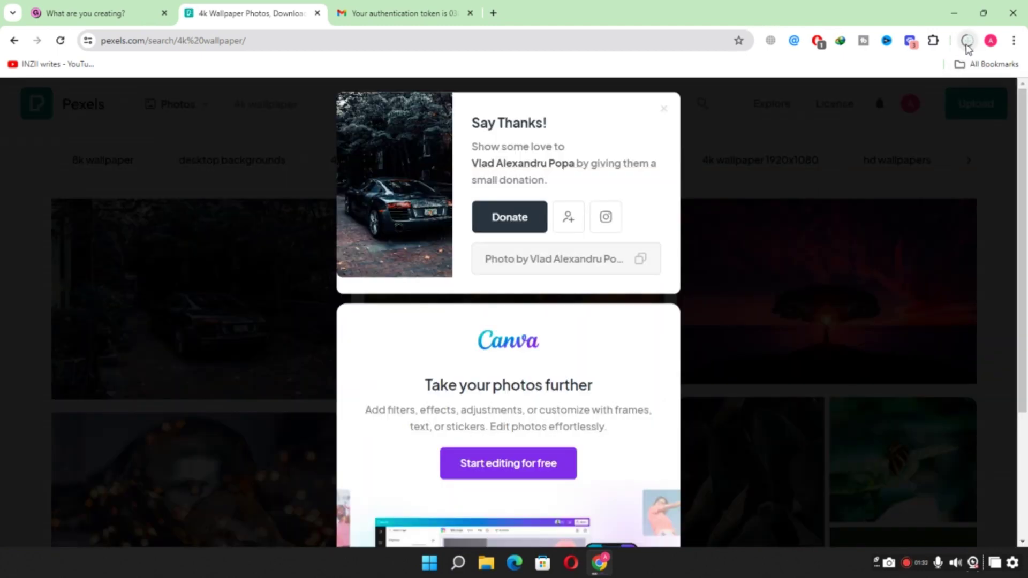
# Step: Enter "car" as the product name on Gumroad
pyautogui.click(105, 14)
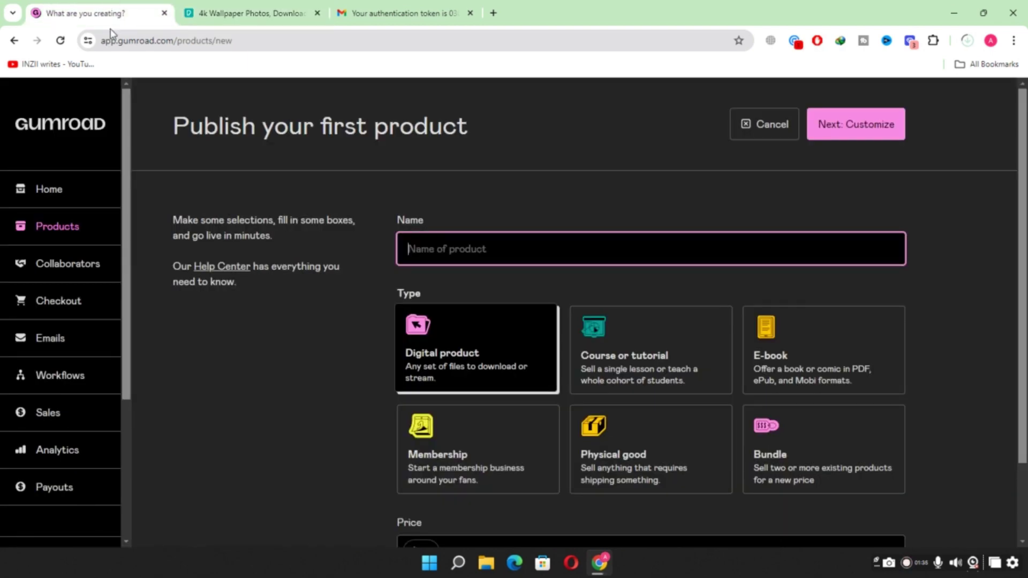
pyautogui.write('car')
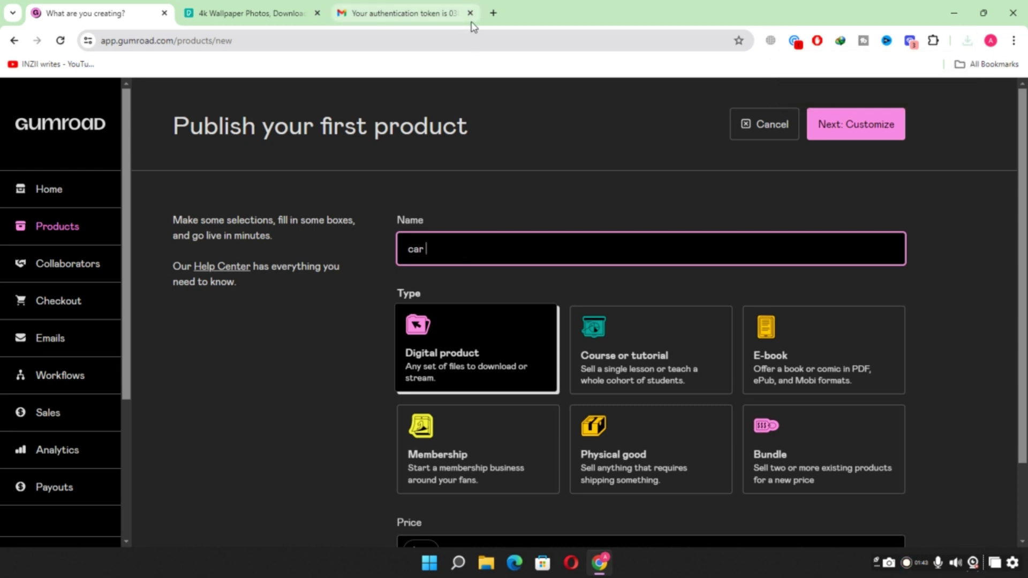
# Step: Search Google for "car title" in a new tab and select the word "vehicle" in the "What is a car title UK?" answer
pyautogui.click(494, 13)
pyautogui.write('car')
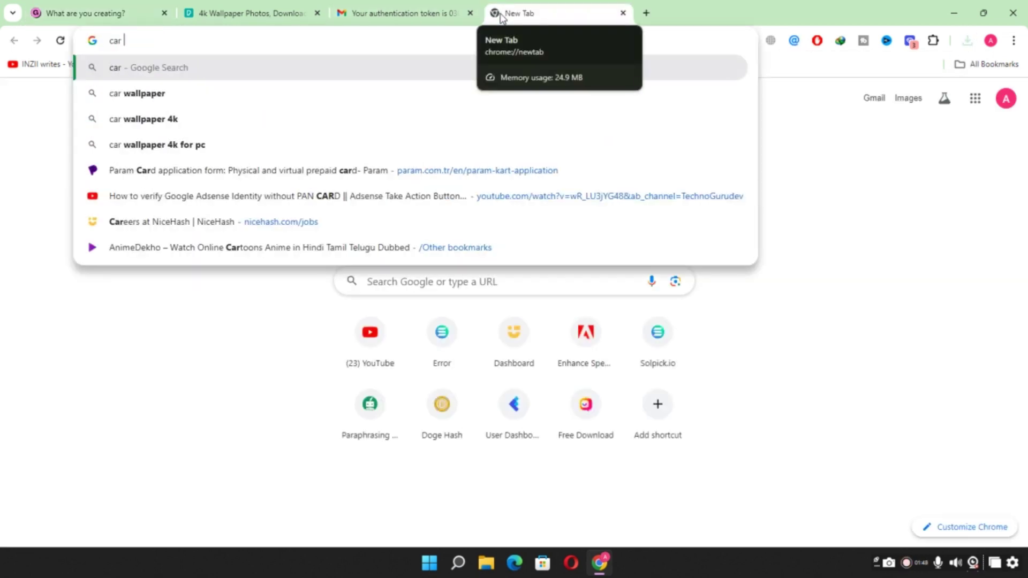
pyautogui.write(' title')
pyautogui.press('Return')
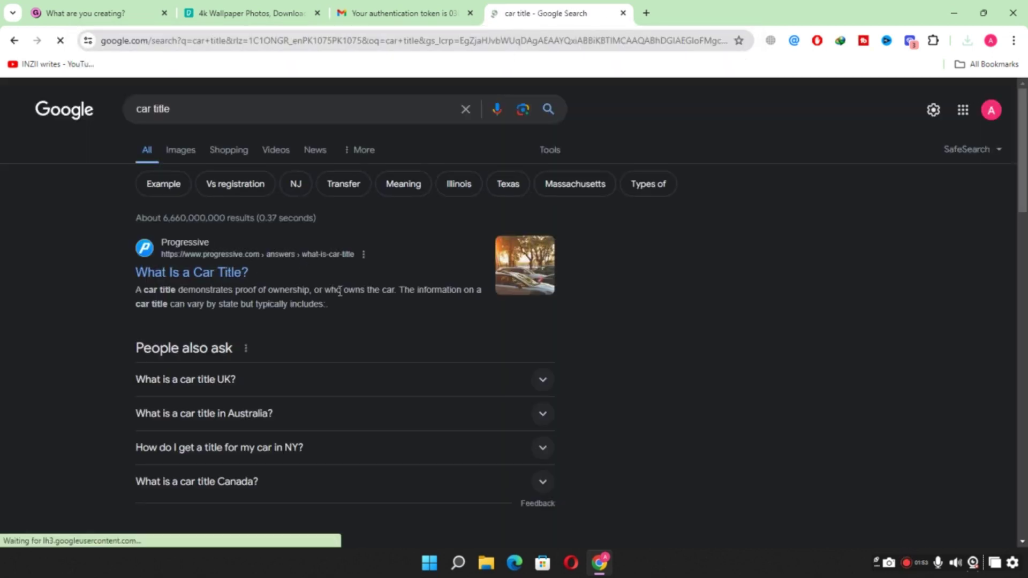
pyautogui.scroll(-2, 282, 262)
pyautogui.click(509, 363)
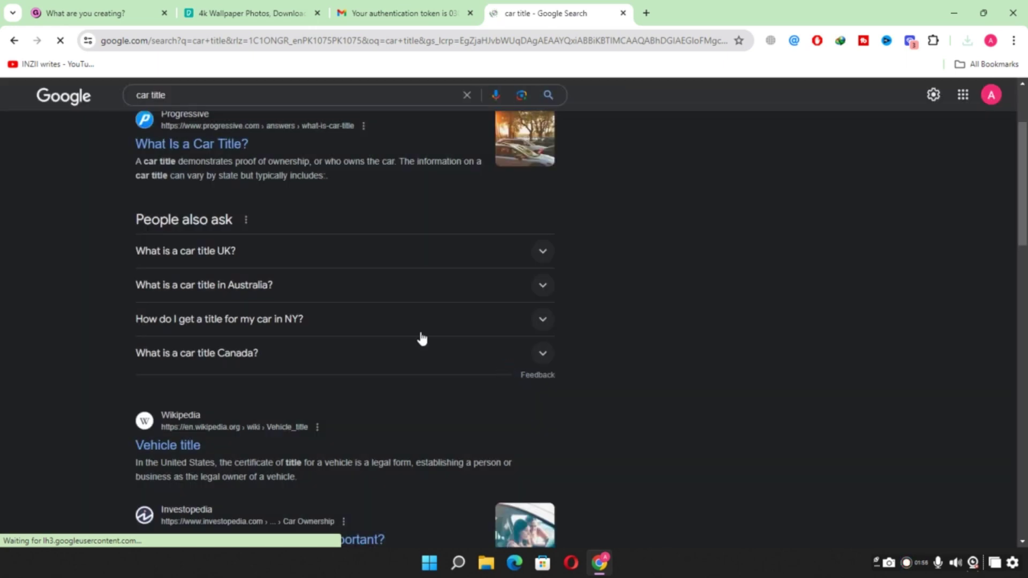
pyautogui.click(541, 260)
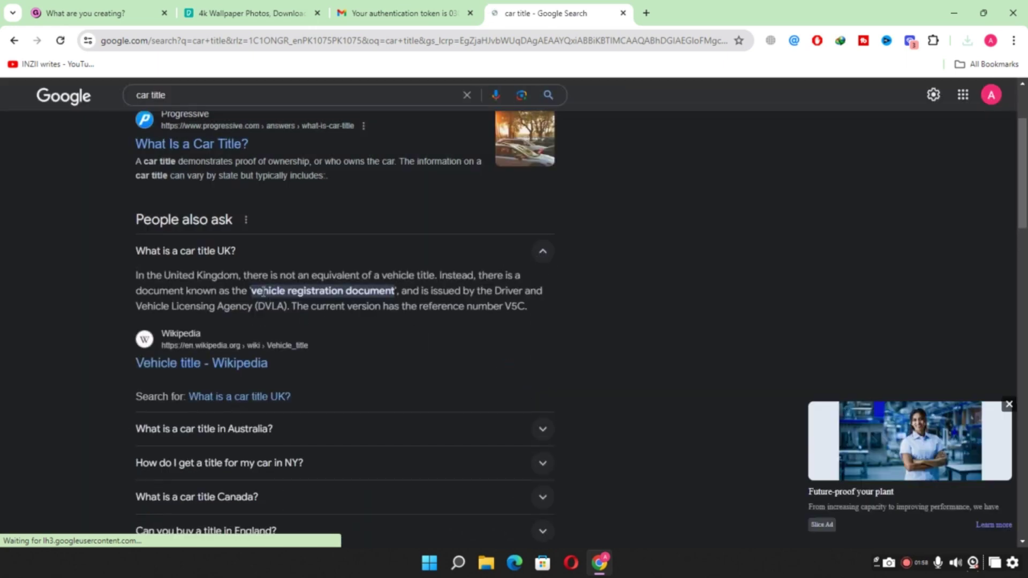
pyautogui.moveTo(251, 291); pyautogui.dragTo(389, 289)
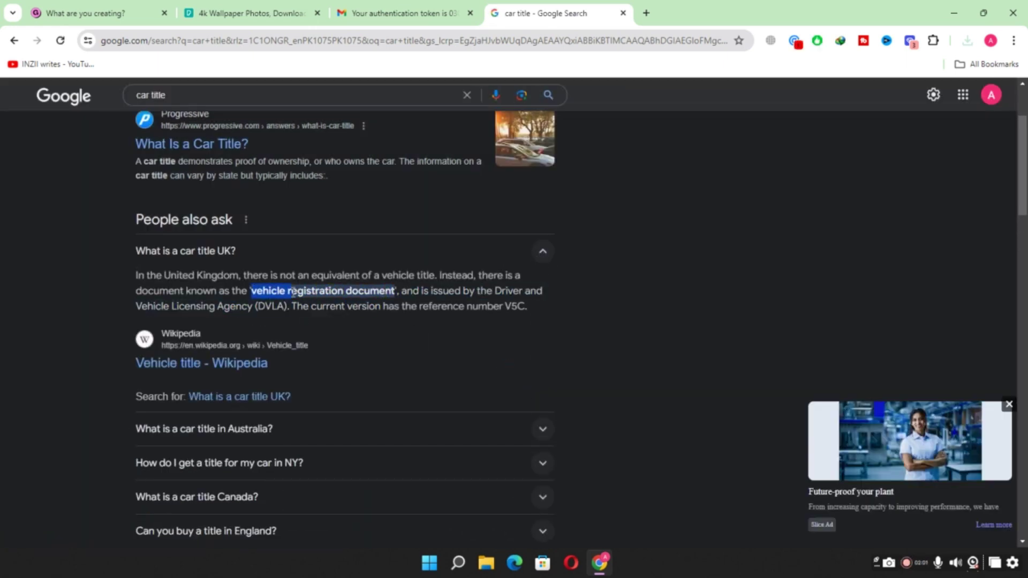
# Step: Create a digital product named "Sport vehicle" on Gumroad with a price of $0 and continue to its customization
pyautogui.click(128, 11)
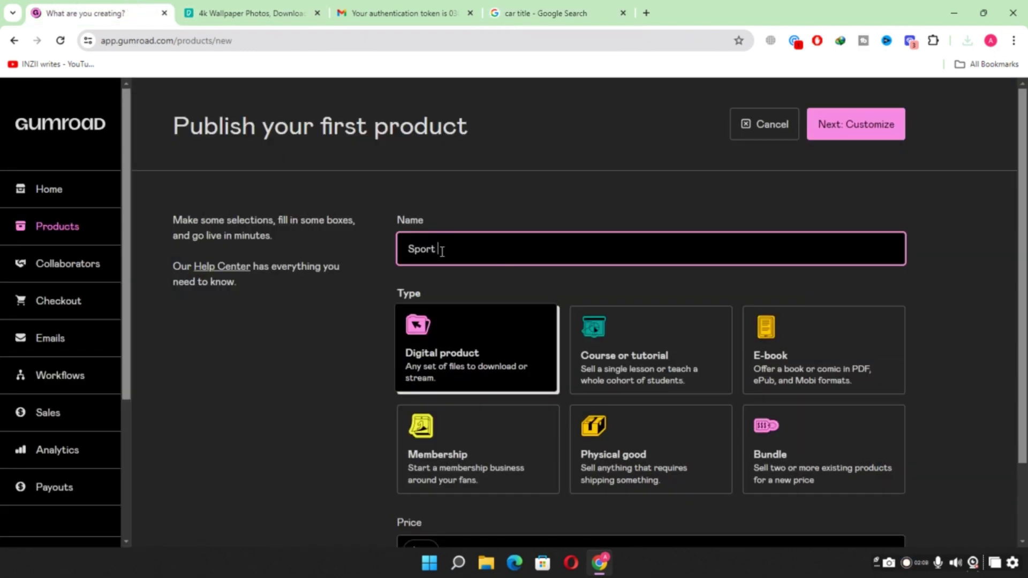
pyautogui.click(448, 339)
pyautogui.scroll(-2, 594, 333)
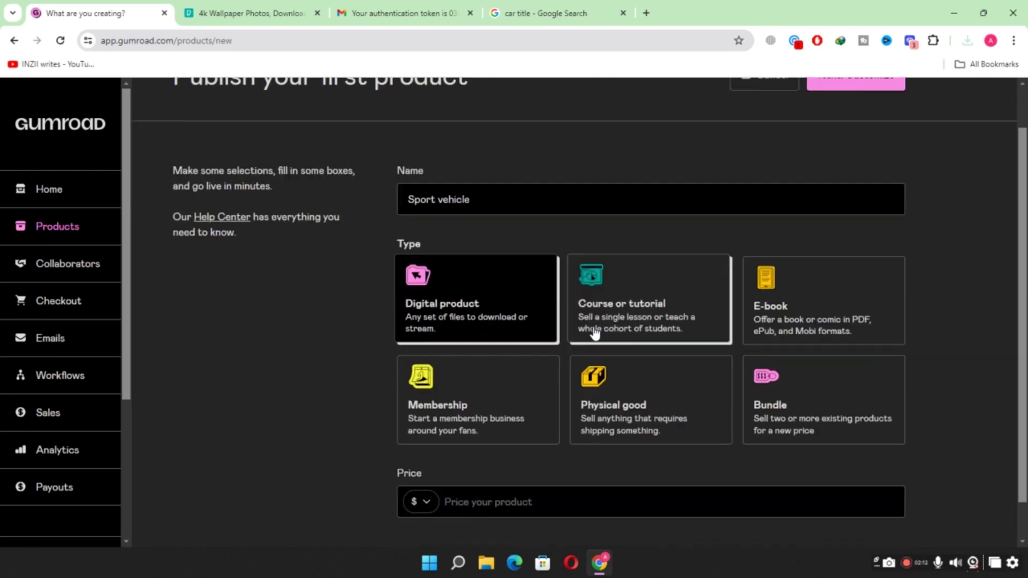
pyautogui.click(482, 462)
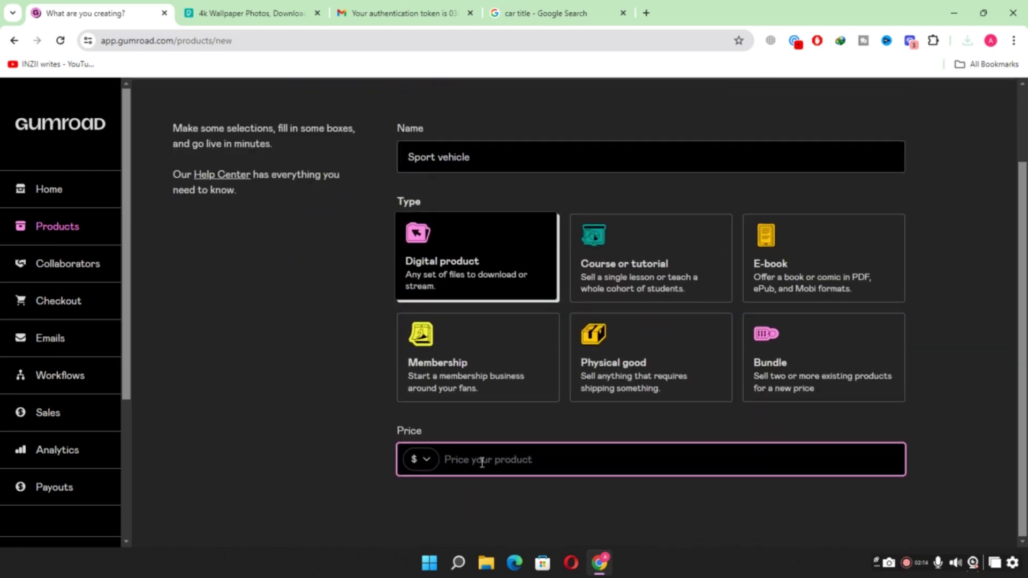
pyautogui.write('0')
pyautogui.scroll(2, 319, 414)
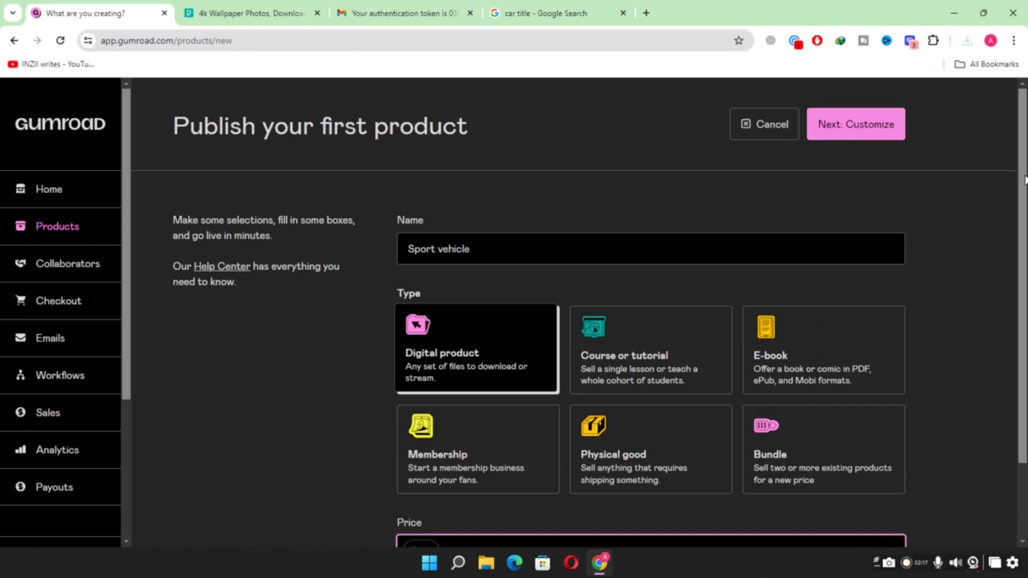
pyautogui.click(874, 133)
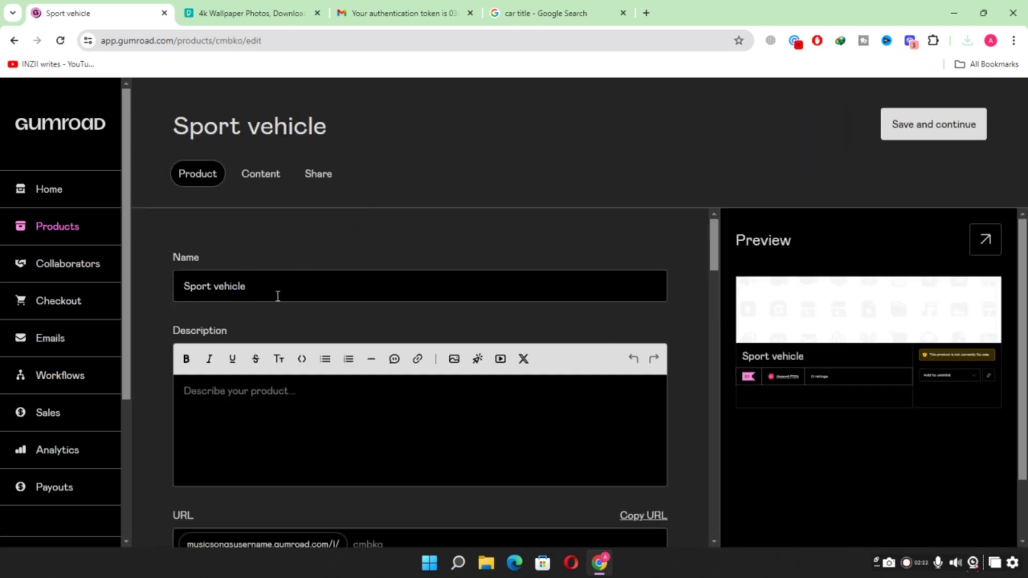
# Step: Copy the product name and search Google for "Sport vehicle discraption" in the existing search tab
pyautogui.tripleClick(278, 293)
pyautogui.hotkey('ctrl', 'c')
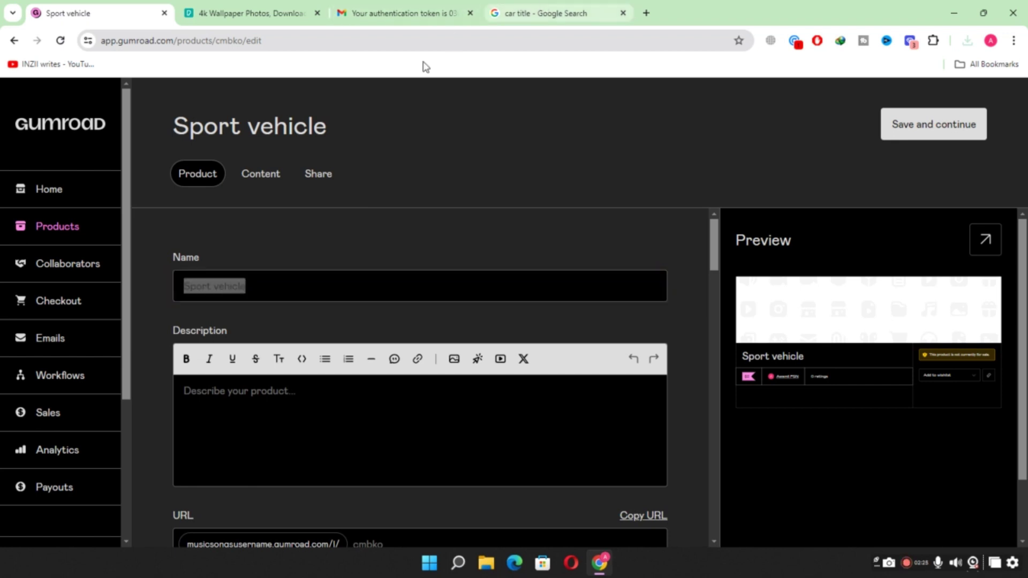
pyautogui.click(536, 13)
pyautogui.click(275, 96)
pyautogui.hotkey('ctrl', 'v')
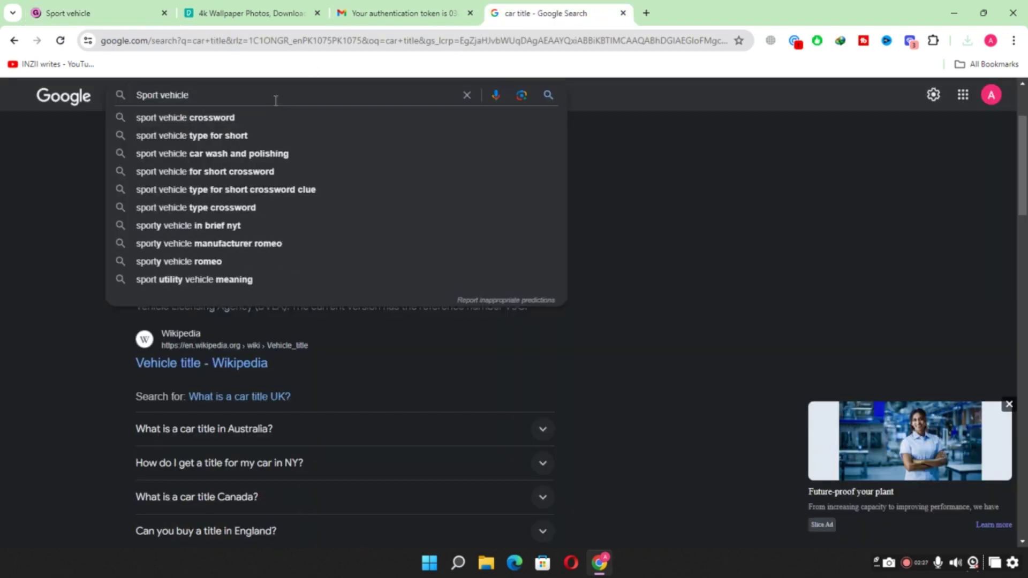
pyautogui.write('dis')
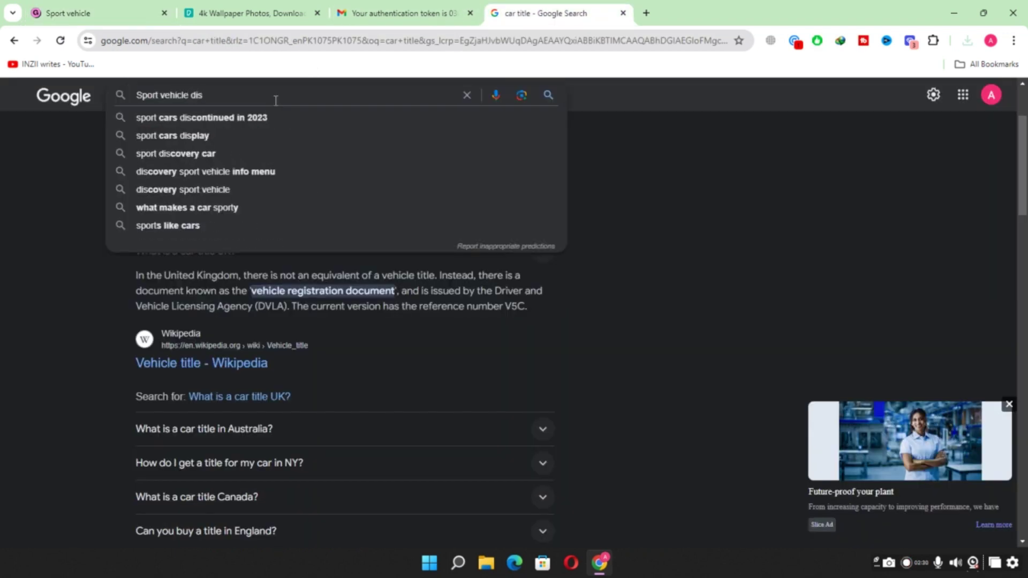
pyautogui.write('craptio')
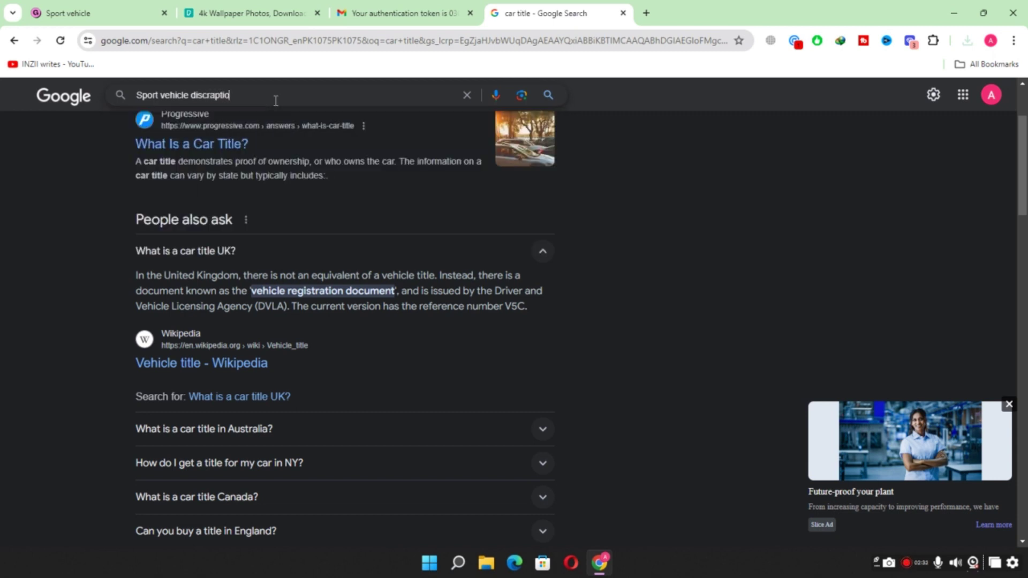
pyautogui.write('n')
pyautogui.press('Return')
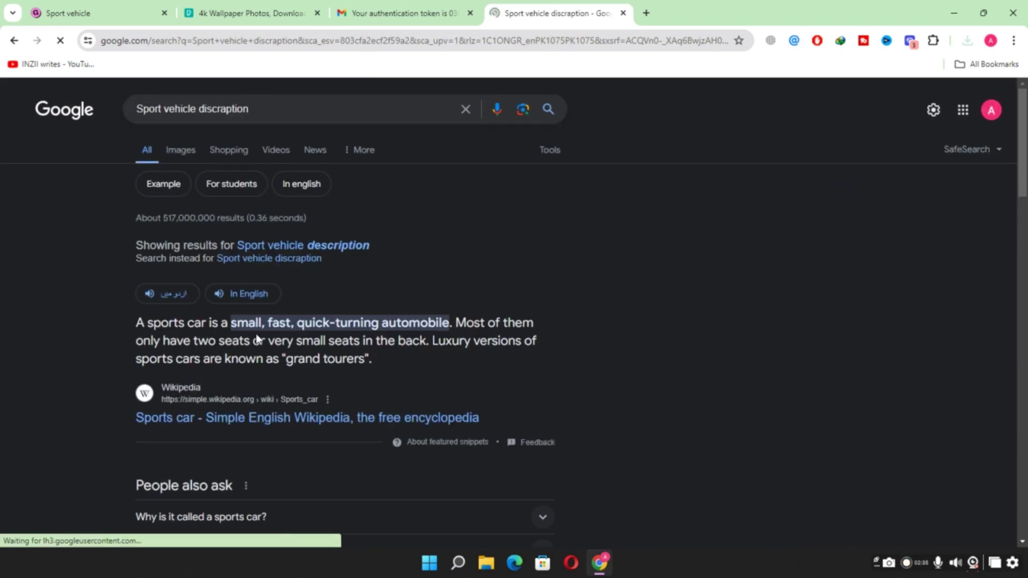
# Step: Copy the highlighted "Fun" car passage from "Why is it called a sports car?" into the Gumroad product description
pyautogui.scroll(-2, 307, 383)
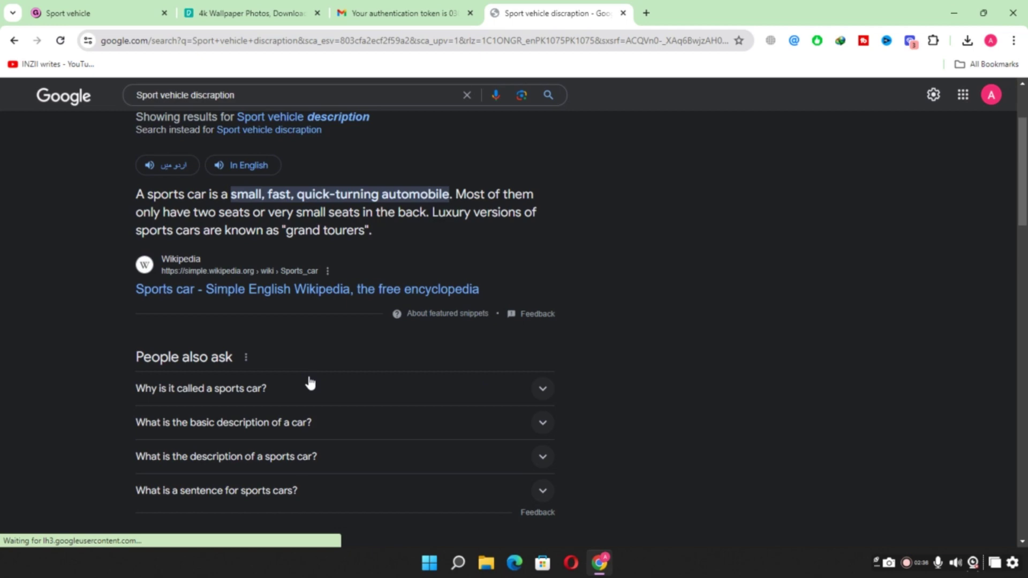
pyautogui.click(542, 389)
pyautogui.scroll(-2, 619, 300)
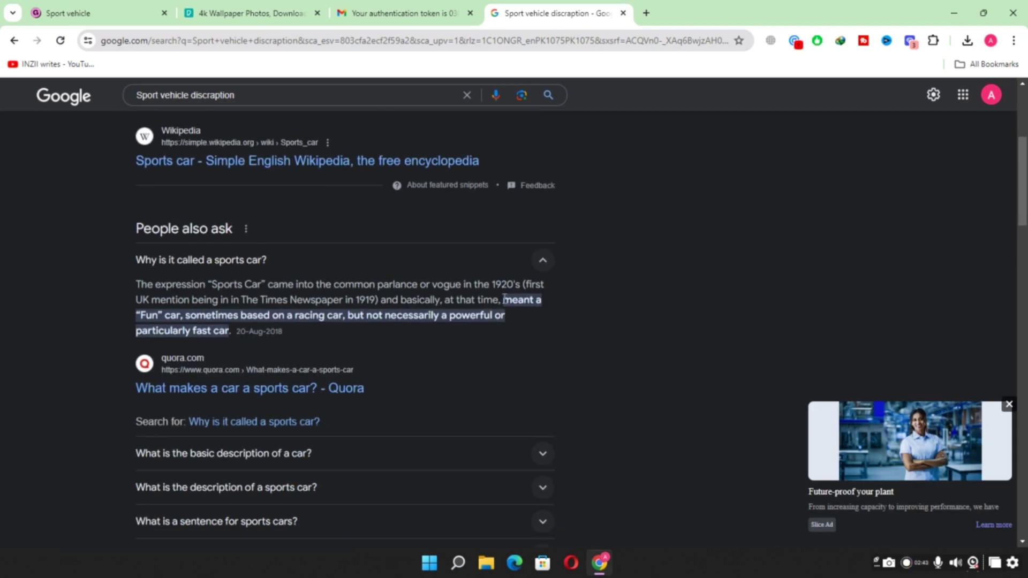
pyautogui.moveTo(504, 298); pyautogui.dragTo(229, 333)
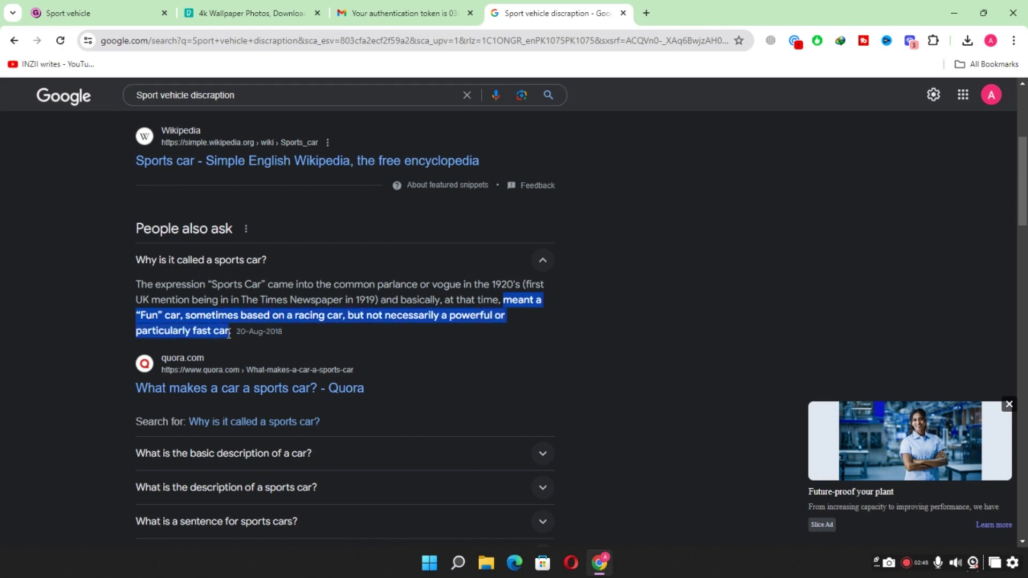
pyautogui.hotkey('ctrl', 'c')
pyautogui.click(100, 13)
pyautogui.click(402, 402)
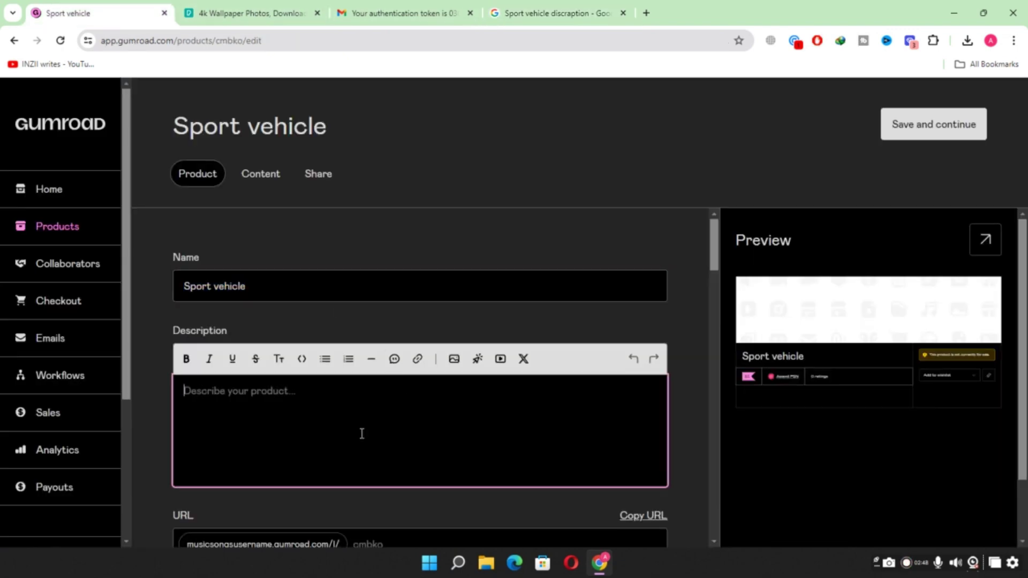
pyautogui.hotkey('ctrl', 'v')
# Step: Upload the downloaded Pexels sports car photo from the Downloads folder as the product's cover image
pyautogui.scroll(-1, 399, 436)
pyautogui.scroll(-3, 397, 419)
pyautogui.scroll(2, 398, 419)
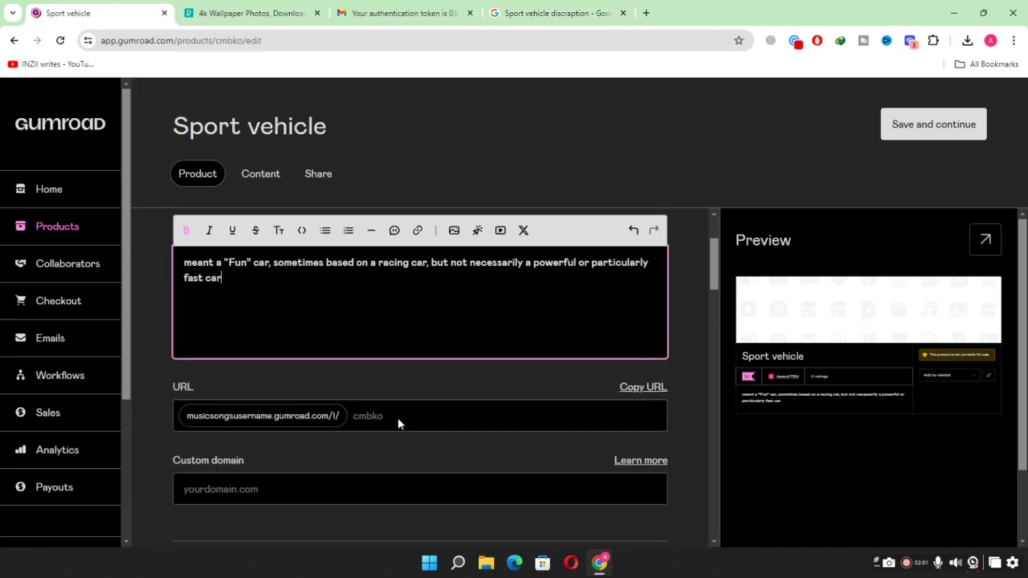
pyautogui.scroll(-2, 171, 357)
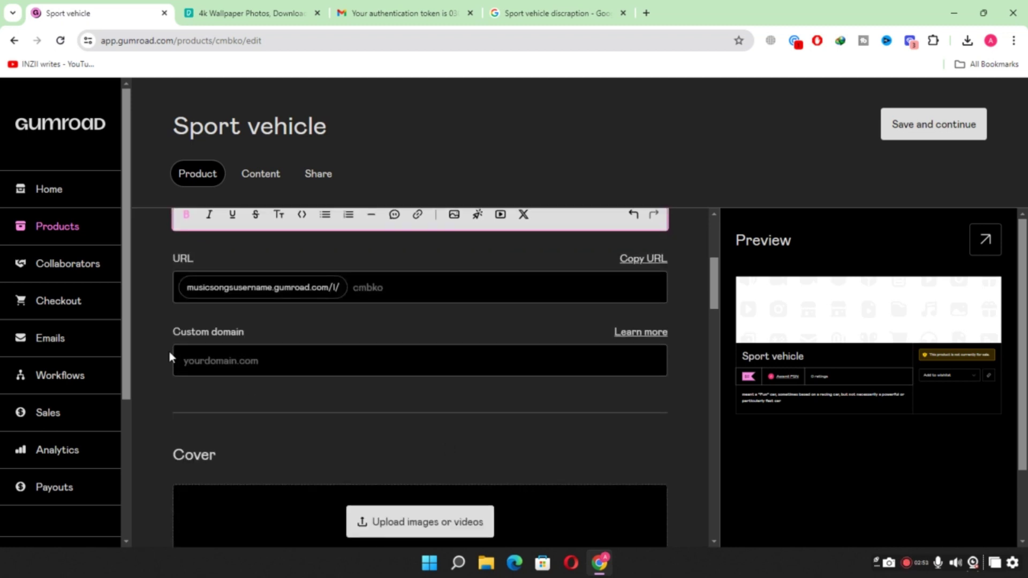
pyautogui.scroll(-2, 397, 403)
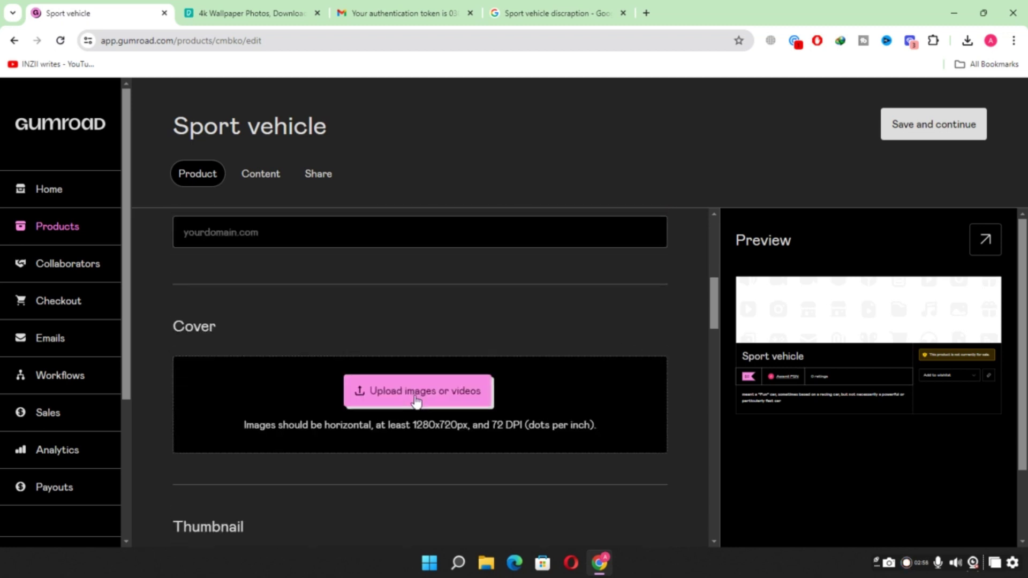
pyautogui.click(417, 395)
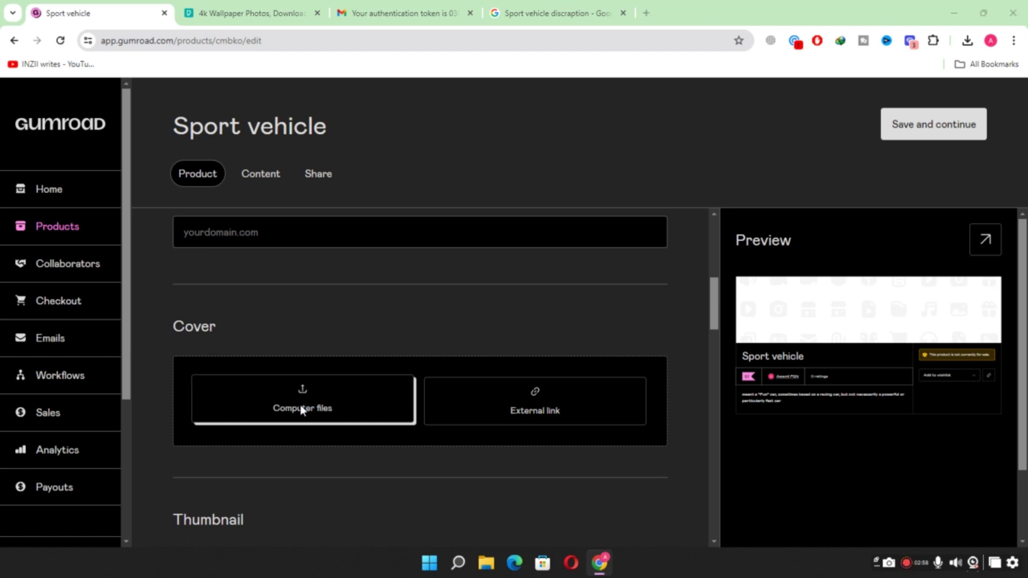
pyautogui.click(150, 140)
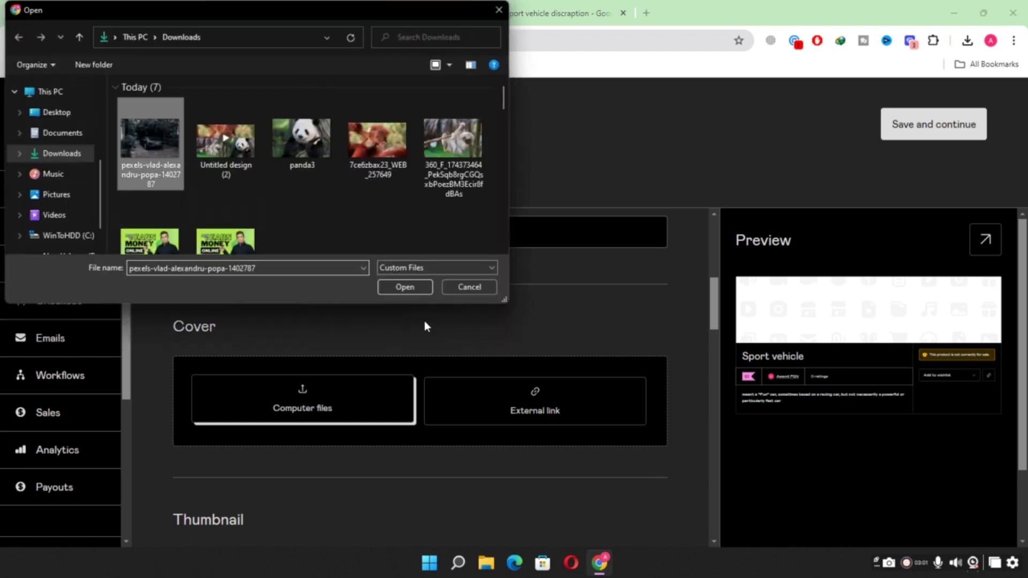
pyautogui.click(405, 287)
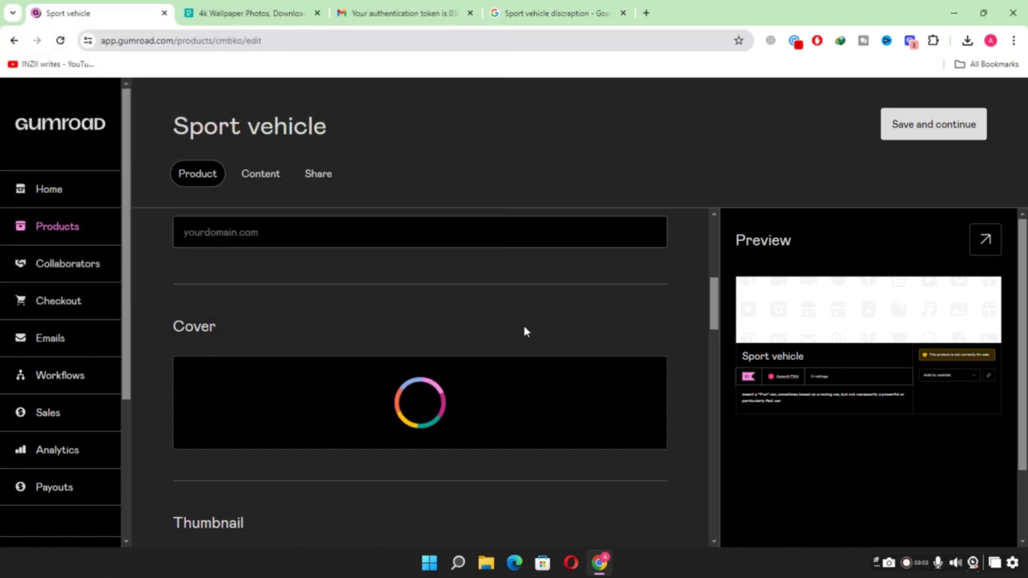
# Step: Try to upload an image from the Downloads folder as the product thumbnail
pyautogui.scroll(-4, 524, 326)
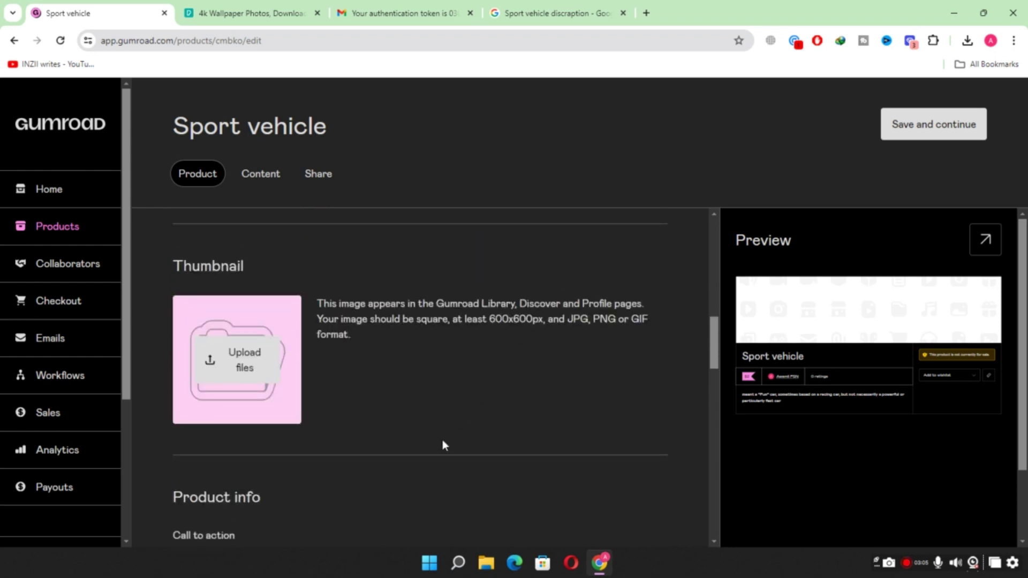
pyautogui.click(240, 372)
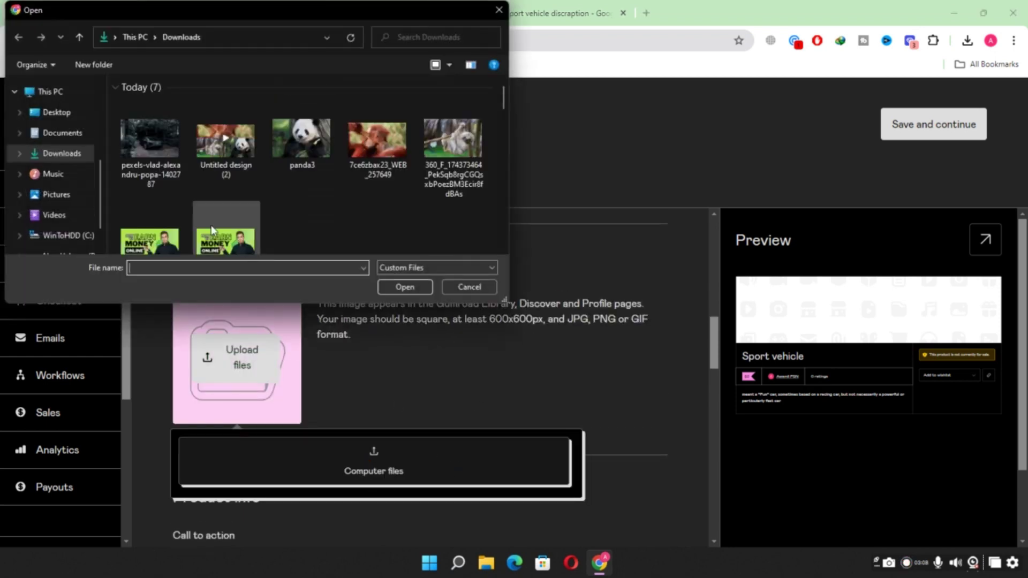
pyautogui.press('Return')
pyautogui.scroll(10, 536, 364)
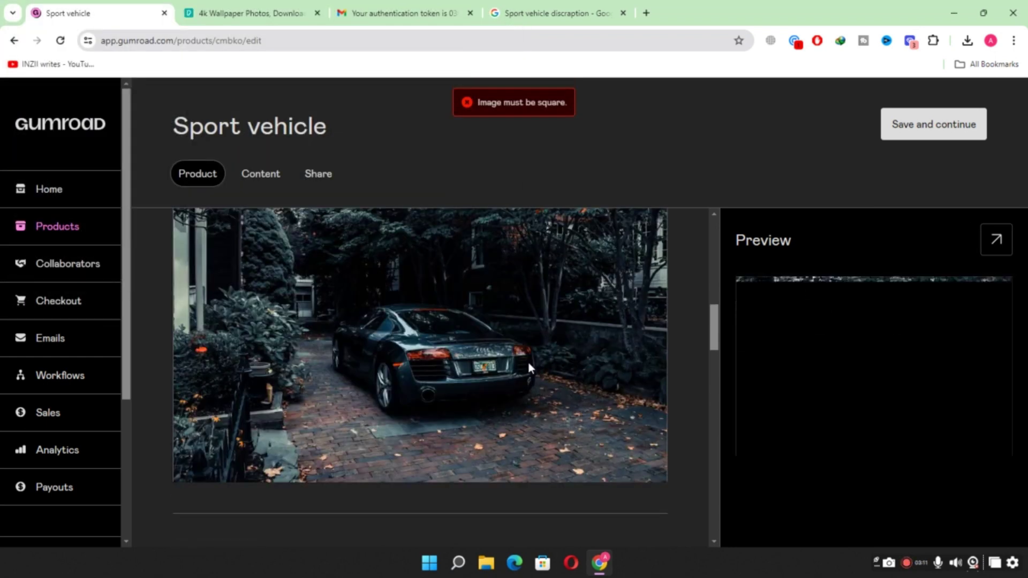
# Step: Review the remaining product options, save the product details, and publish the product without adding content
pyautogui.scroll(-7, 528, 366)
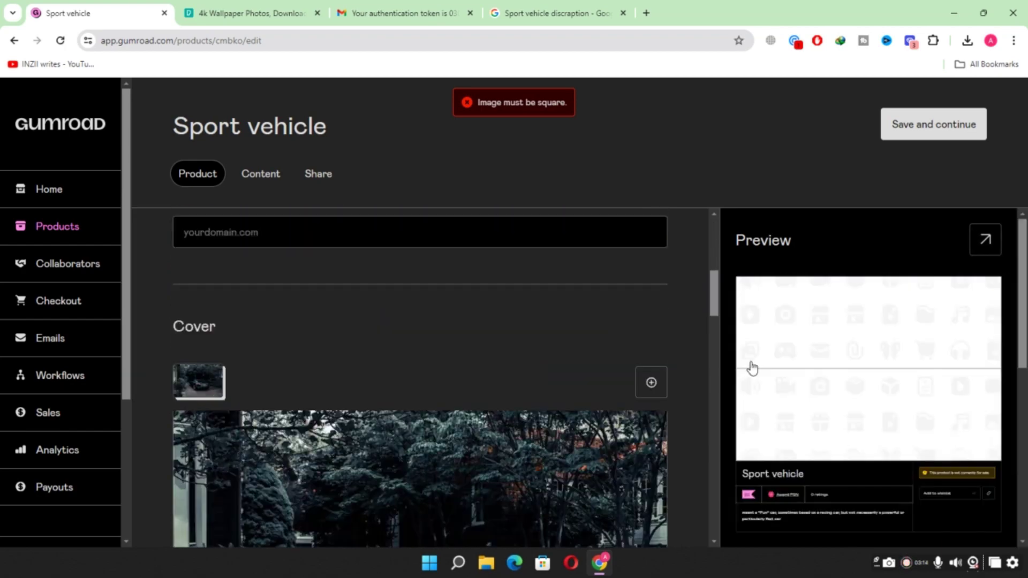
pyautogui.scroll(-12, 415, 391)
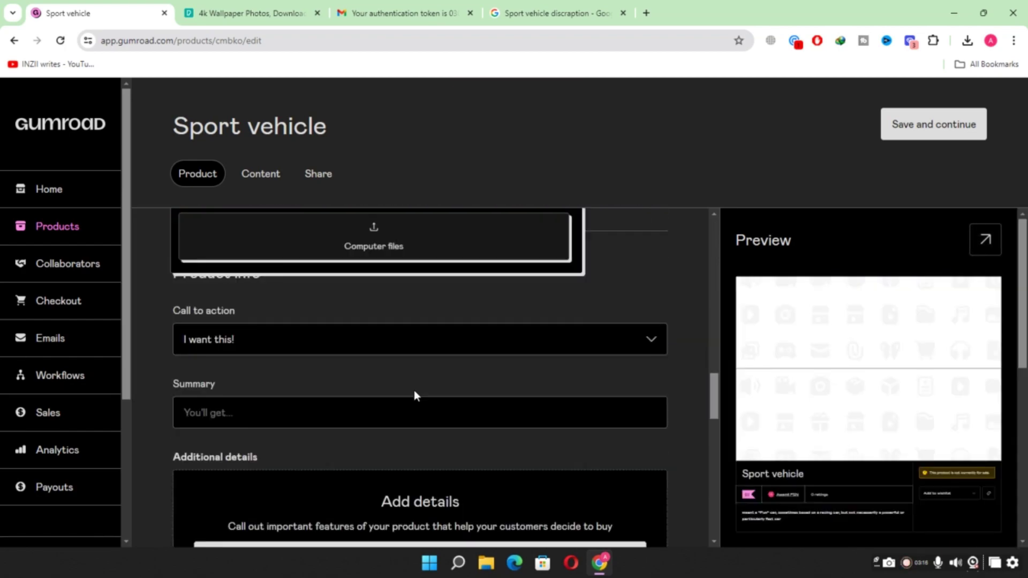
pyautogui.scroll(5, 414, 390)
pyautogui.scroll(-7, 414, 391)
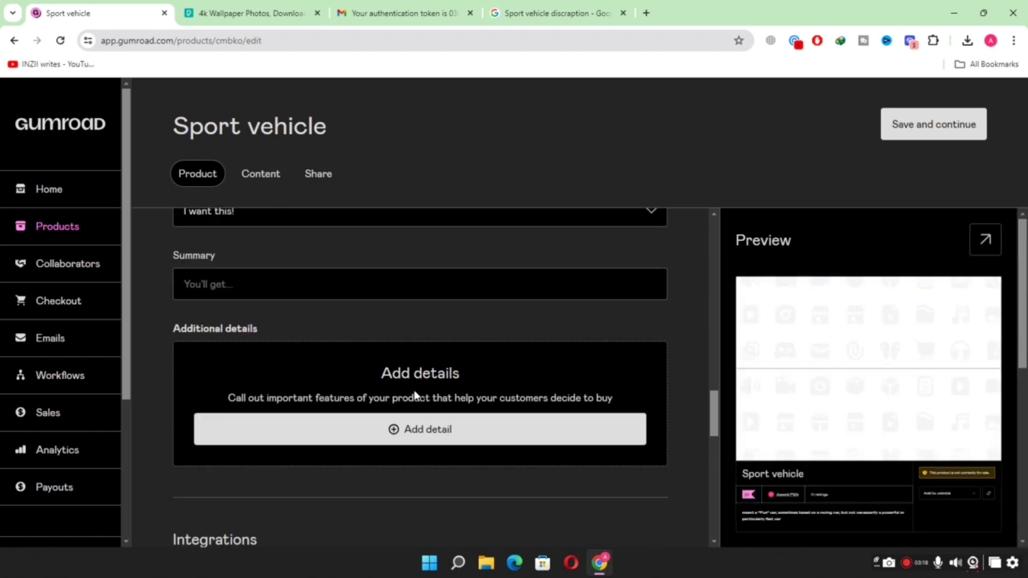
pyautogui.scroll(2, 414, 390)
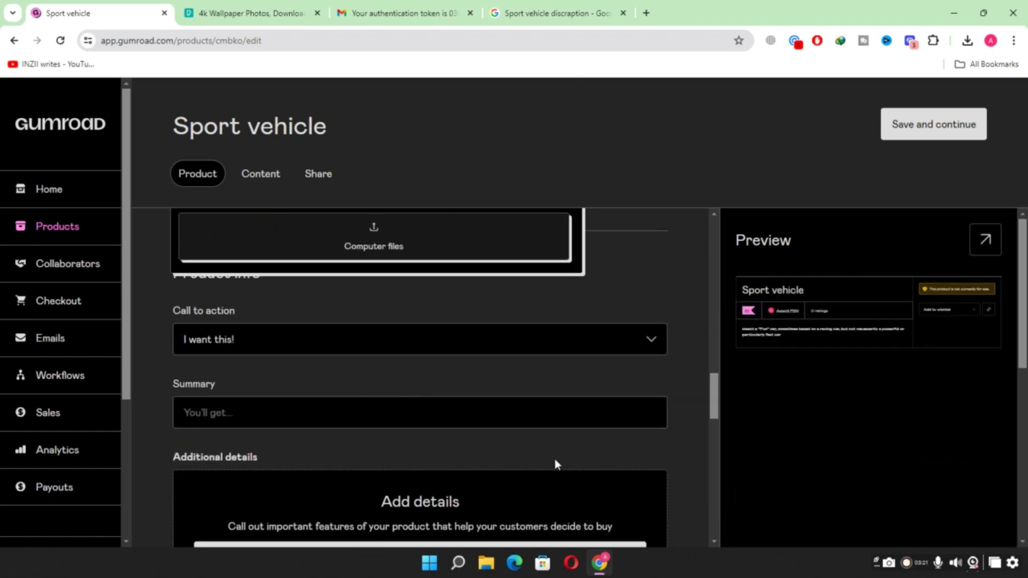
pyautogui.scroll(-2, 555, 458)
pyautogui.scroll(-12, 478, 503)
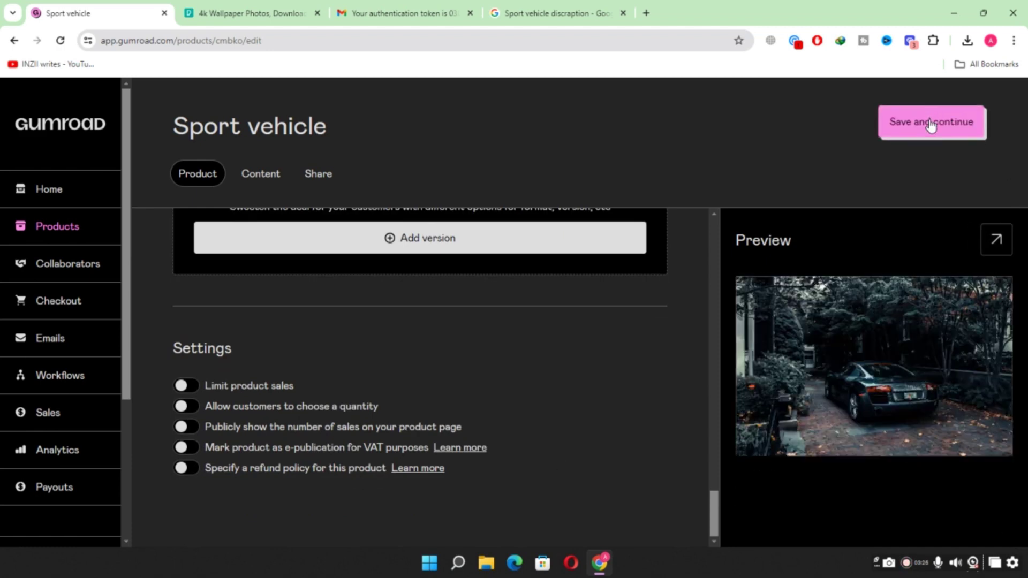
pyautogui.click(930, 126)
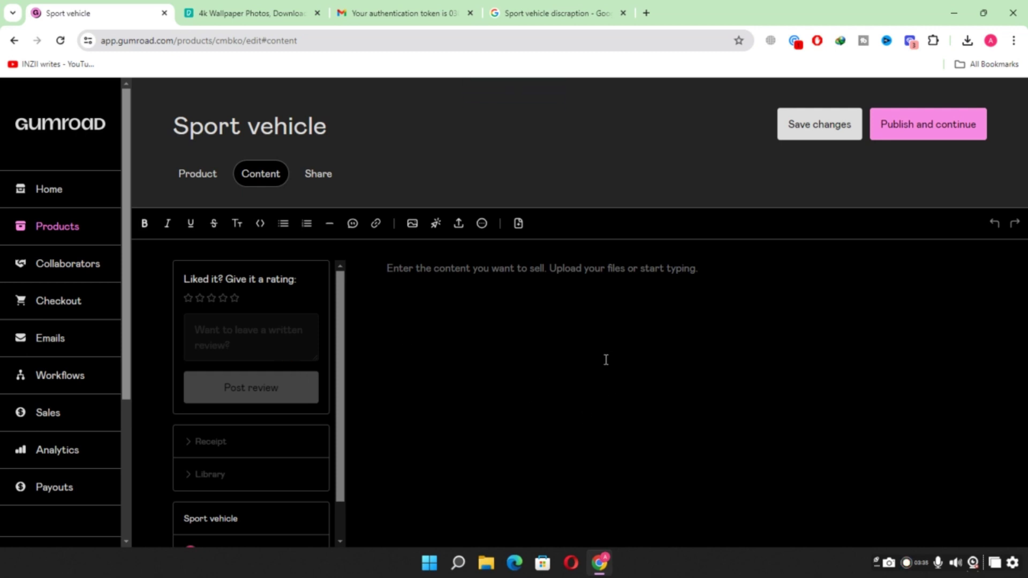
pyautogui.click(940, 136)
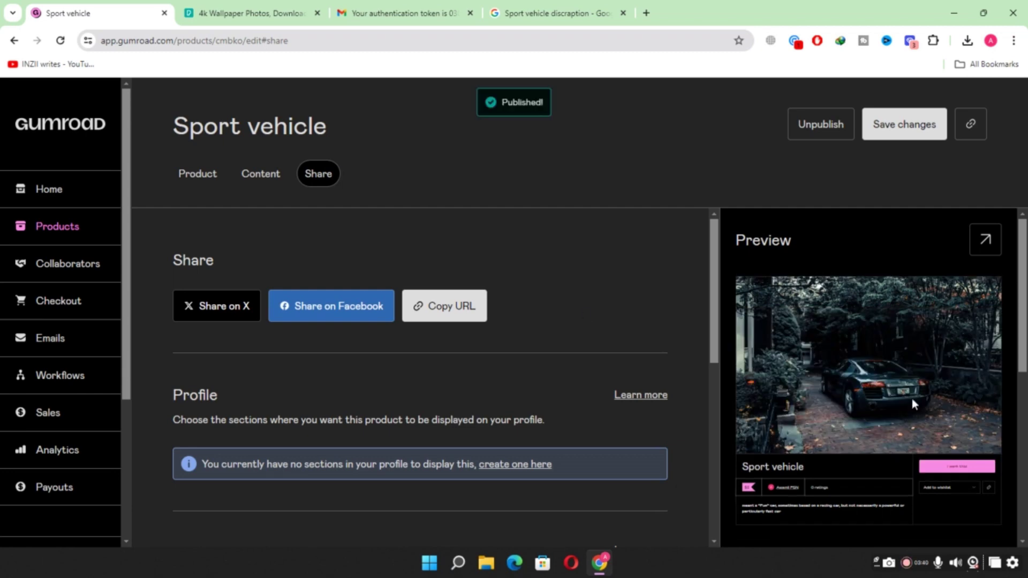
# Step: Copy the product's URL and review its public page in a new tab, closing the Gmail and Google search tabs
pyautogui.click(410, 297)
pyautogui.click(646, 12)
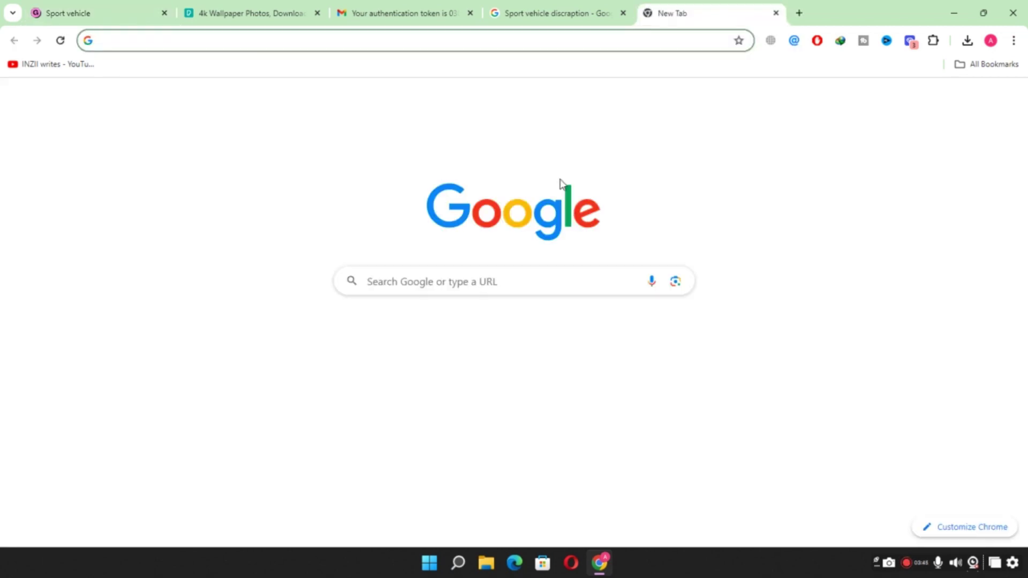
pyautogui.hotkey('ctrl', 'v')
pyautogui.press('Return')
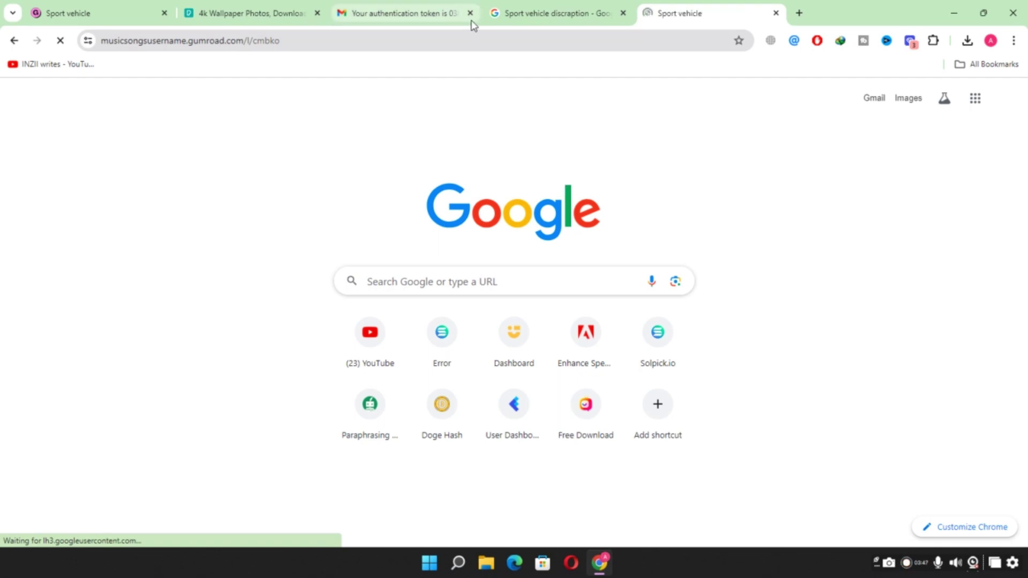
pyautogui.click(470, 13)
pyautogui.click(470, 13)
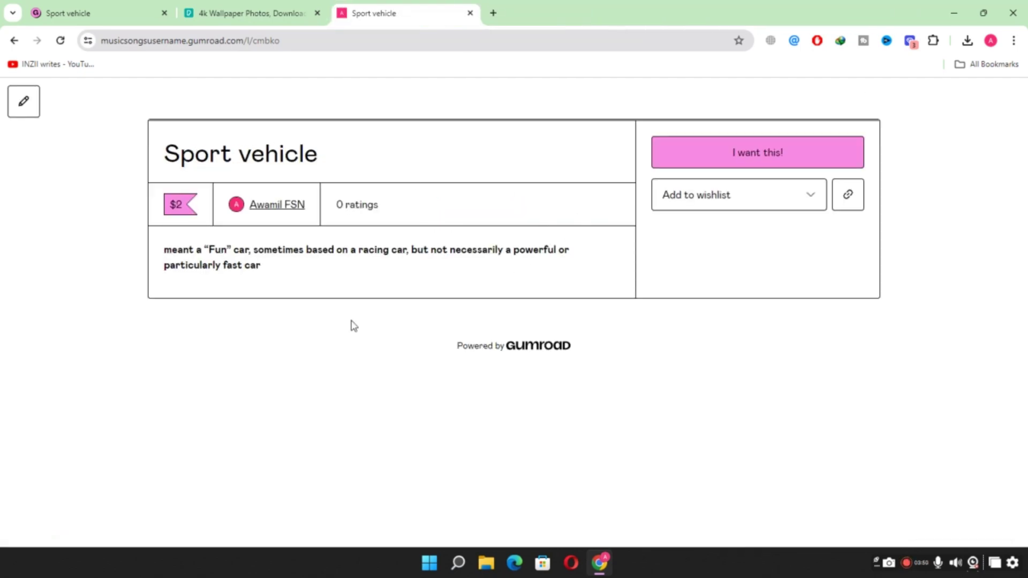
pyautogui.scroll(-5, 390, 326)
pyautogui.scroll(4, 122, 103)
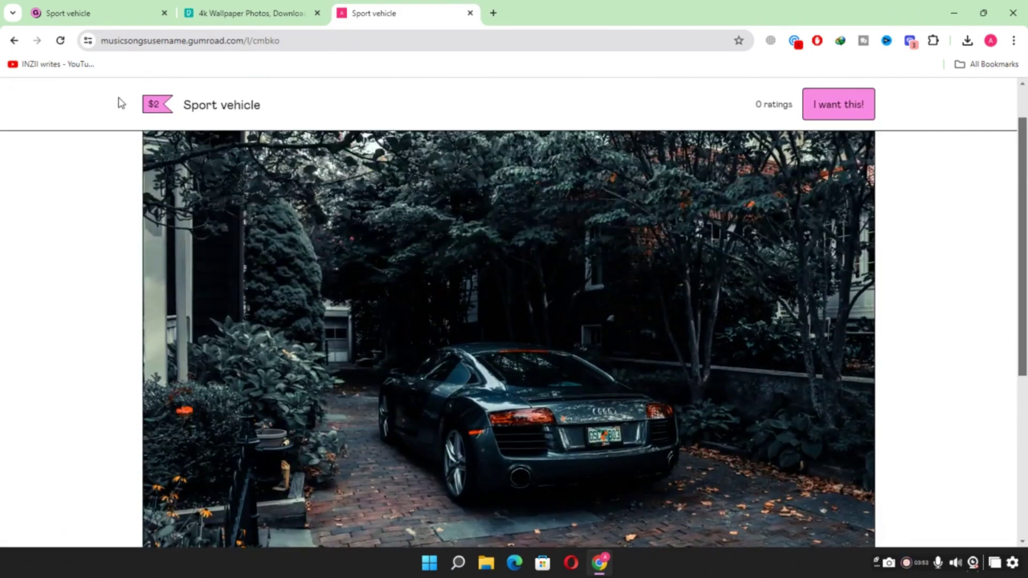
pyautogui.scroll(-6, 452, 249)
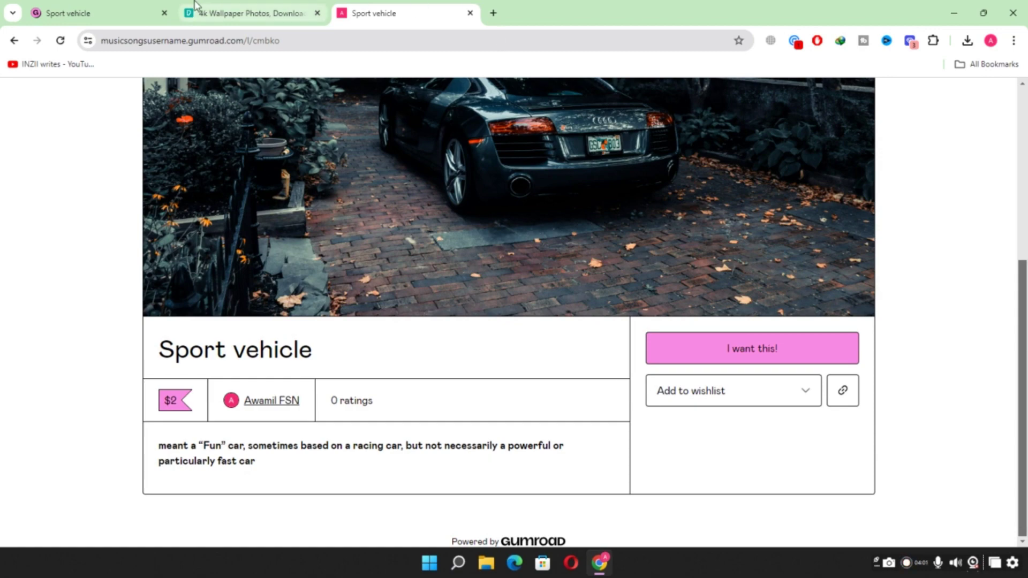
# Step: In the product's share settings, mark its content as meant only for adults and switch the Gumroad recommendations boost on and off again
pyautogui.click(96, 12)
pyautogui.scroll(-5, 446, 465)
pyautogui.scroll(3, 507, 374)
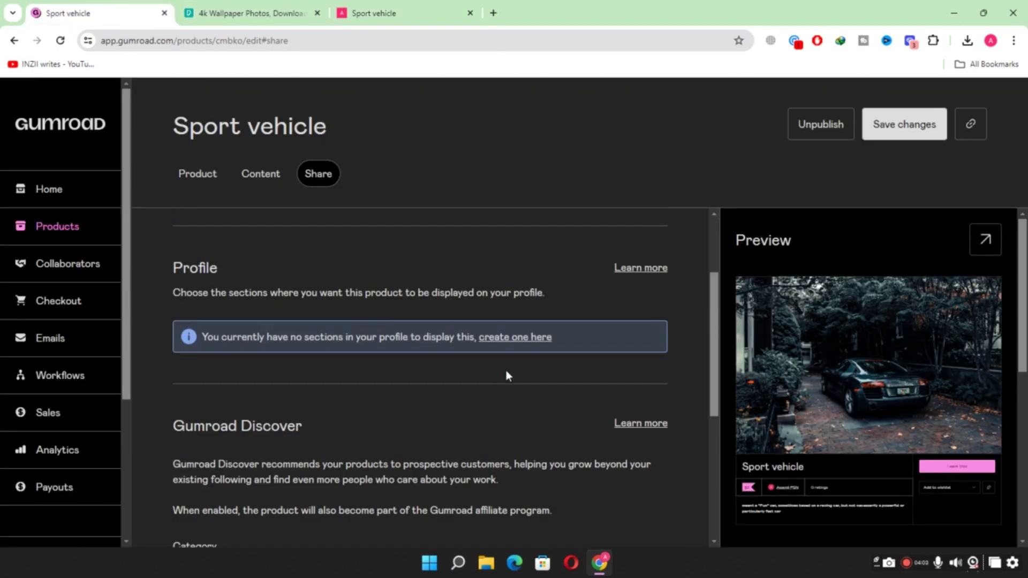
pyautogui.scroll(-5, 508, 376)
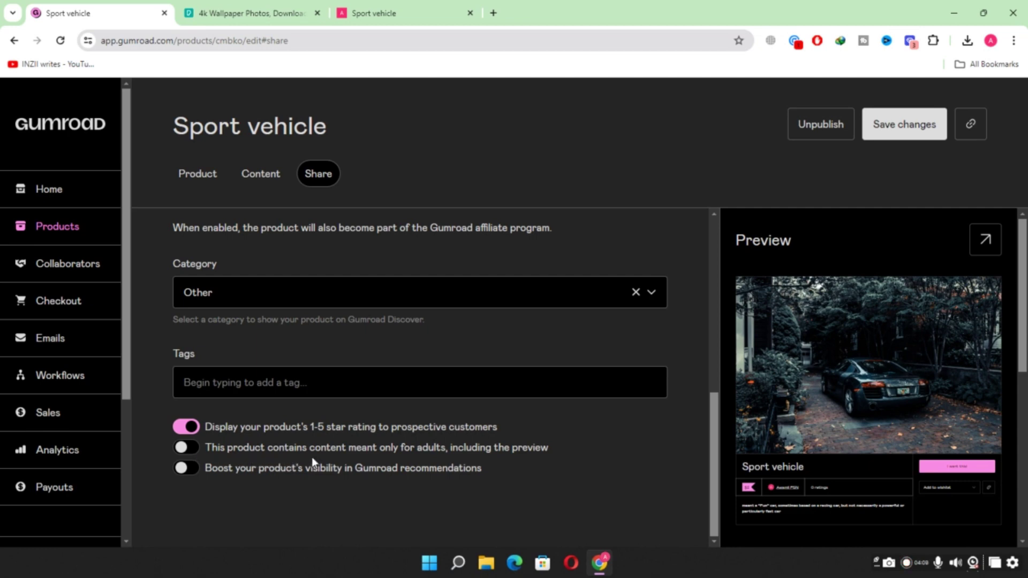
pyautogui.click(188, 469)
pyautogui.scroll(-2, 382, 456)
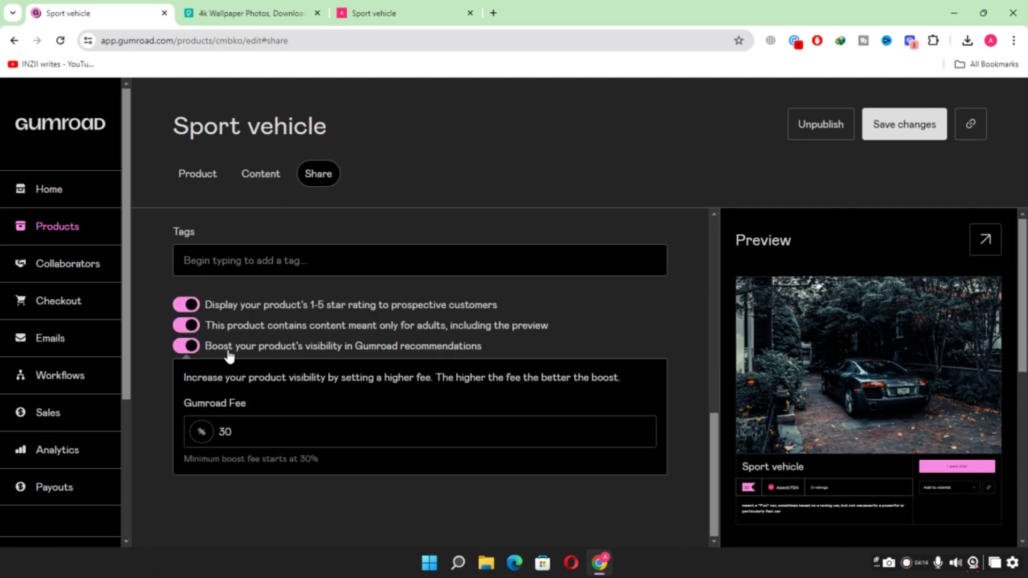
pyautogui.click(186, 348)
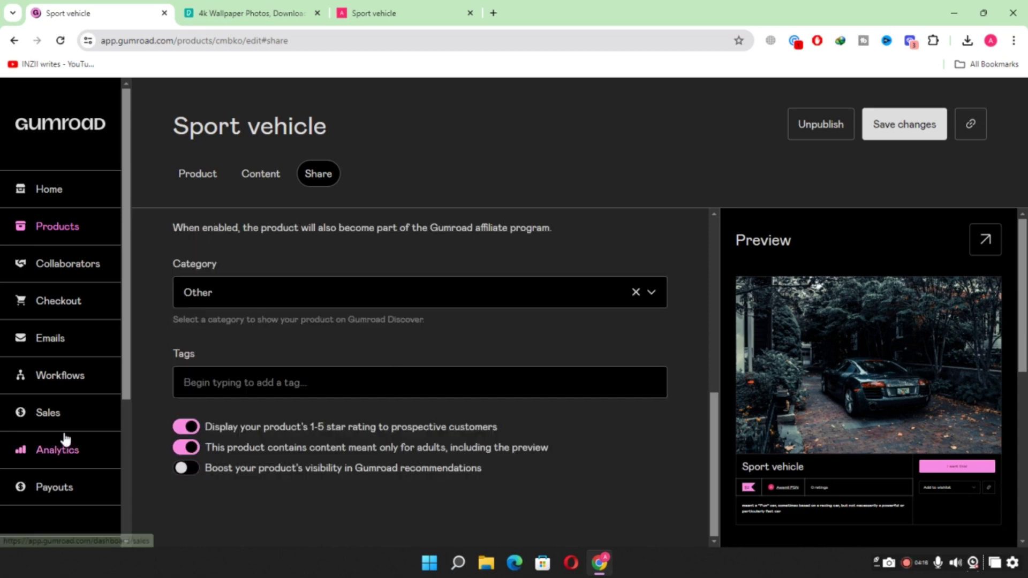
# Step: Open the sales analytics in the Gumroad dashboard
pyautogui.scroll(-2, 72, 300)
pyautogui.click(69, 333)
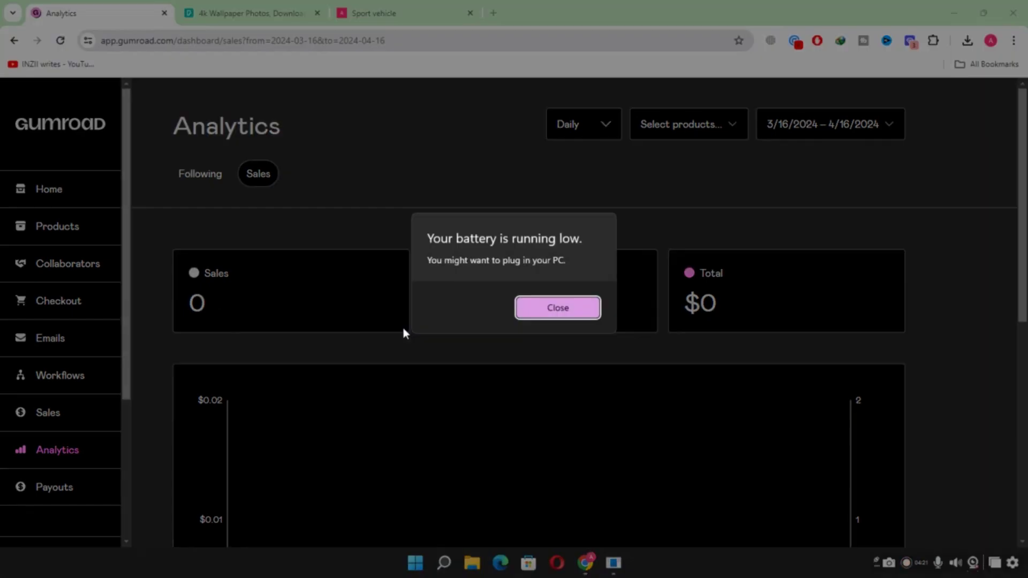
# Step: Dismiss the low-battery warning and review the sales chart and referrer section of the analytics
pyautogui.click(562, 307)
pyautogui.scroll(-5, 311, 340)
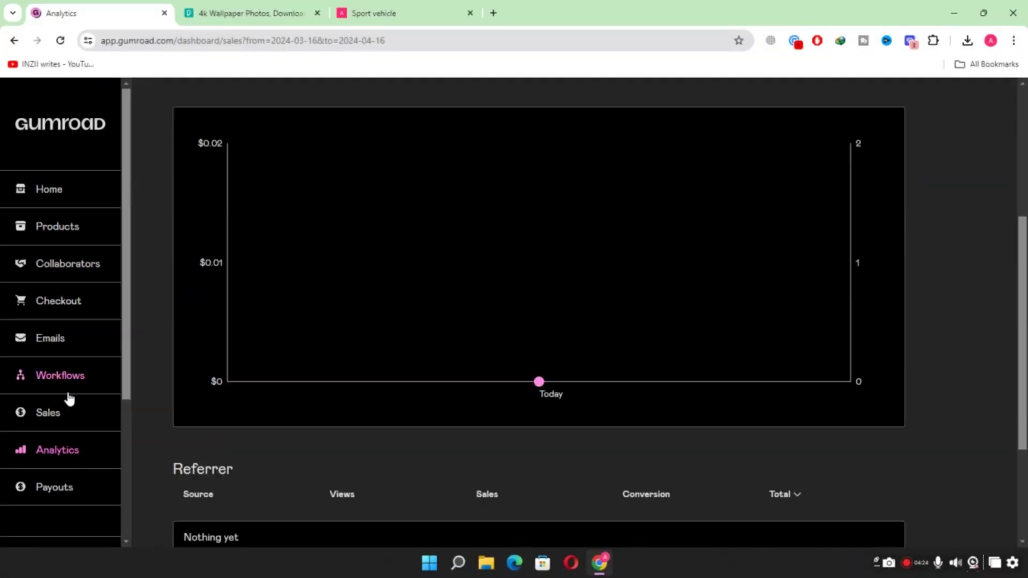
# Step: Review the balance and earnings on the Payouts page, opening the help article about payouts in a new tab
pyautogui.scroll(-3, 68, 399)
pyautogui.click(57, 284)
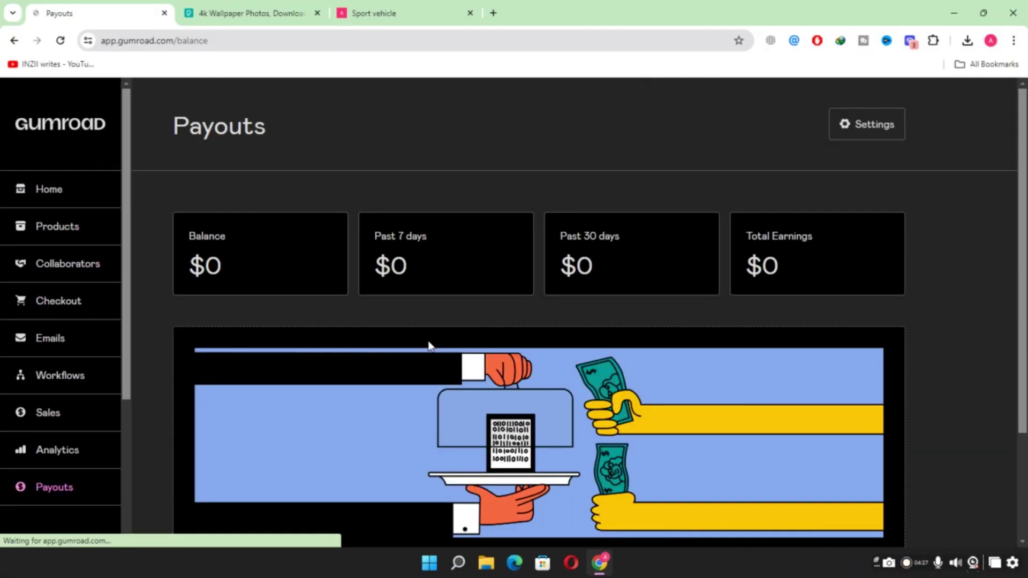
pyautogui.scroll(-2, 505, 357)
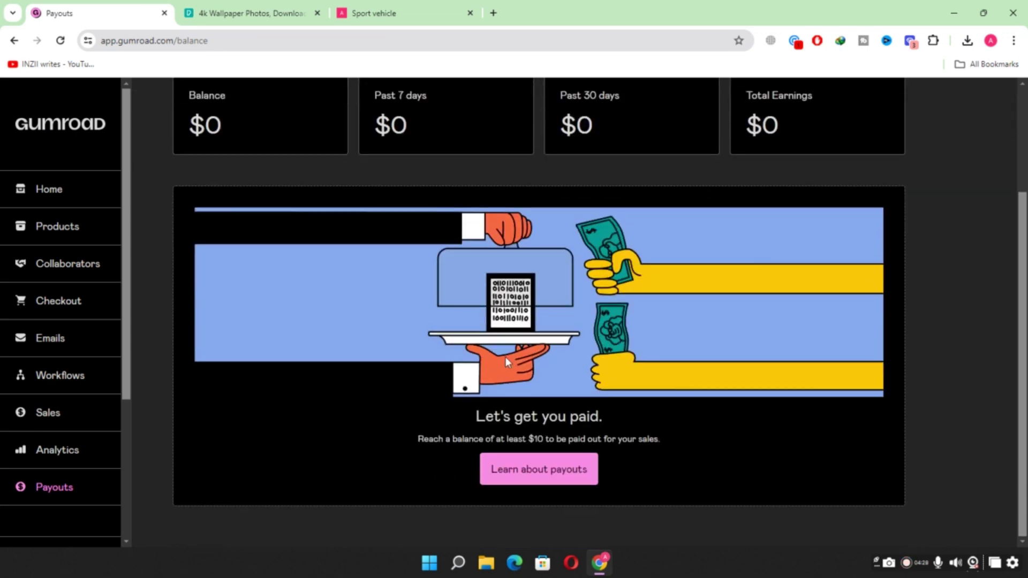
pyautogui.click(515, 478)
pyautogui.scroll(3, 419, 238)
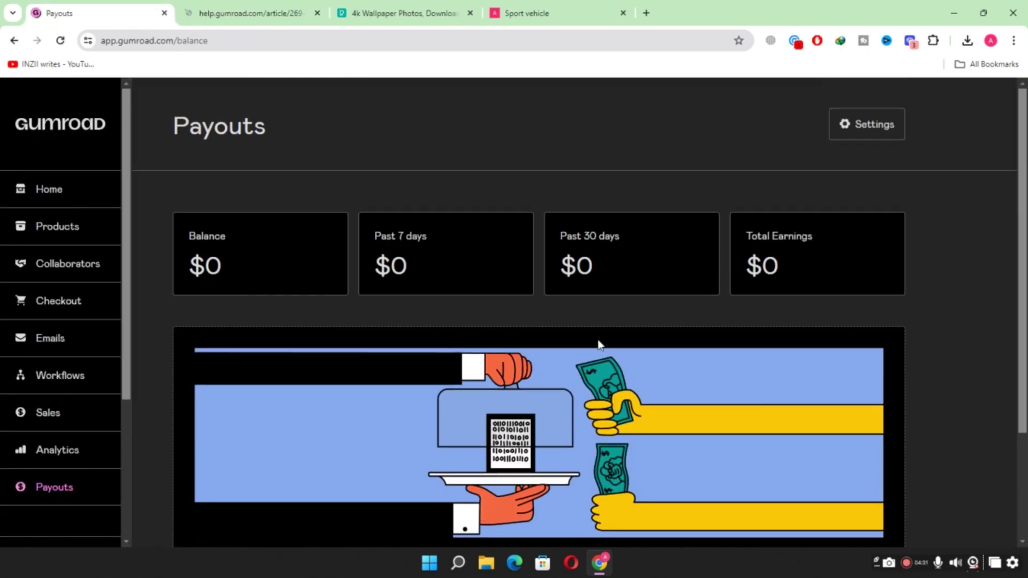
pyautogui.scroll(-4, 66, 410)
pyautogui.scroll(-2, 422, 417)
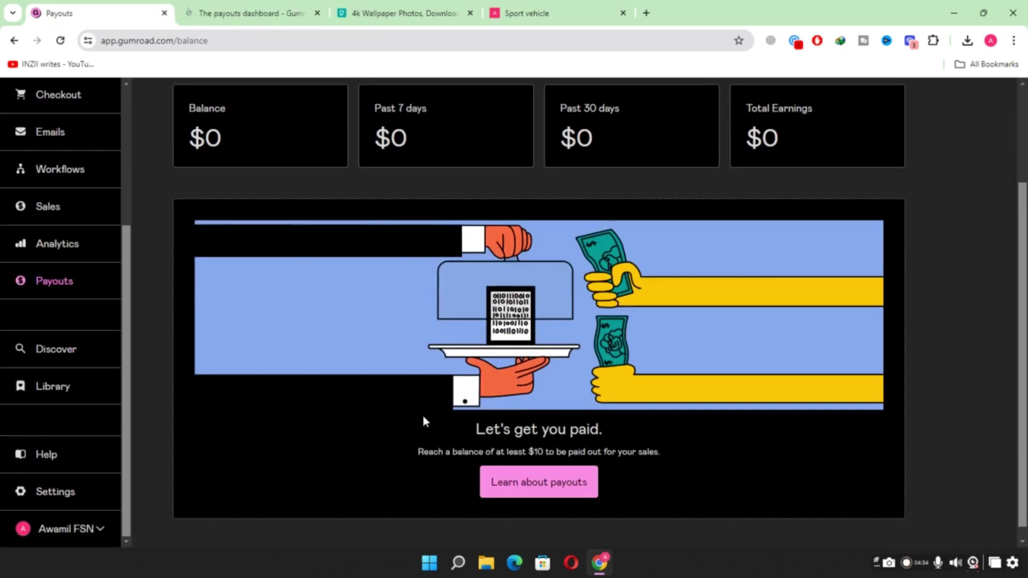
pyautogui.scroll(2, 450, 362)
pyautogui.scroll(-2, 642, 281)
pyautogui.scroll(2, 620, 291)
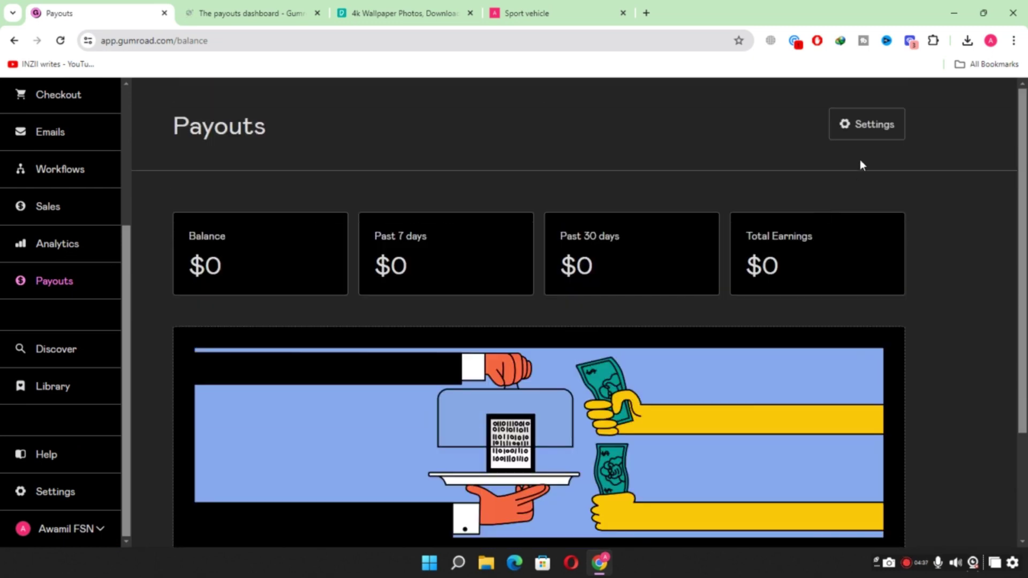
# Step: From the payout settings, confirm Pakistan as the country, accept the photo ID, proof of residence and business registration statements, and save
pyautogui.click(863, 123)
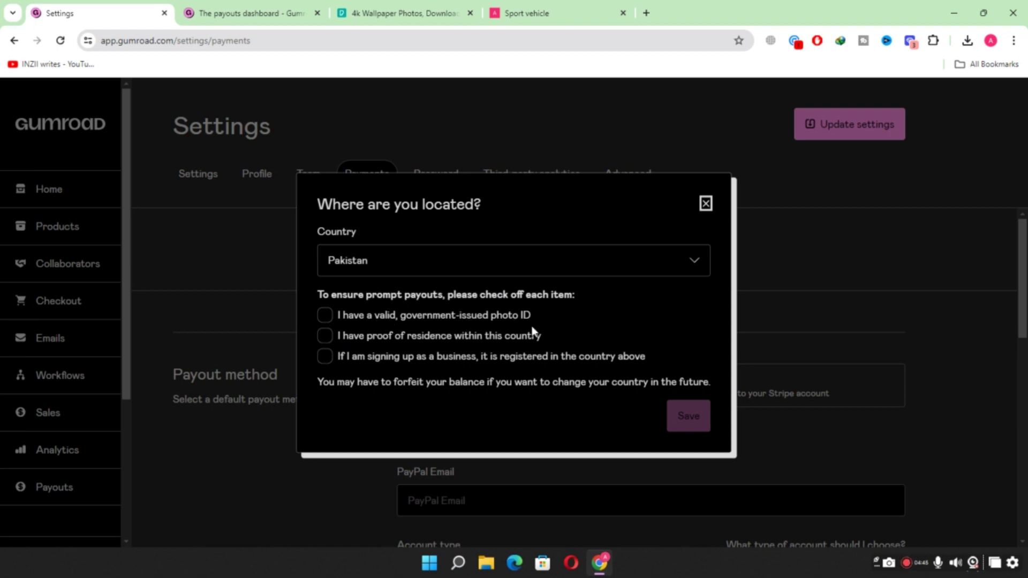
pyautogui.click(325, 317)
pyautogui.click(325, 336)
pyautogui.click(324, 357)
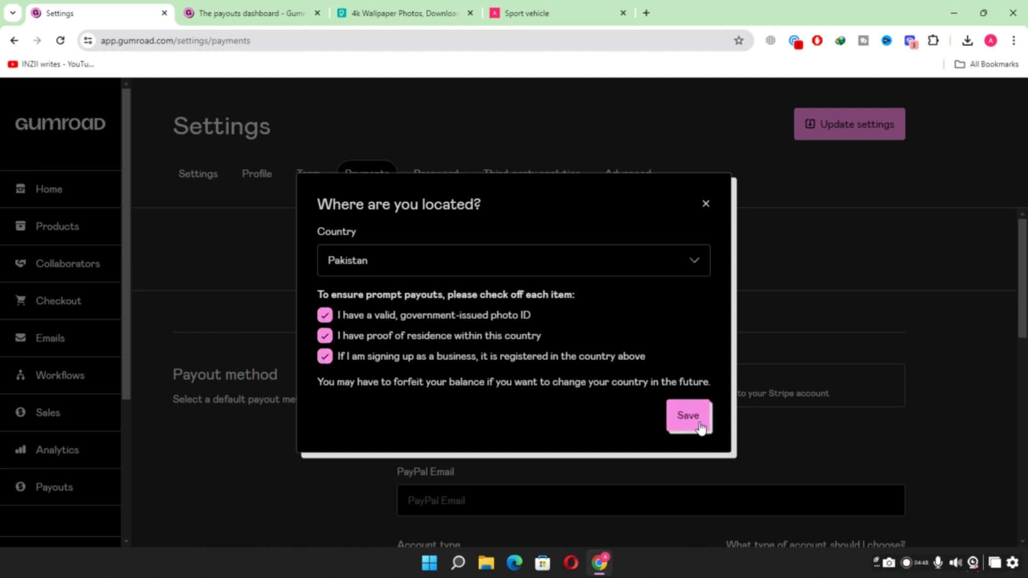
pyautogui.click(690, 418)
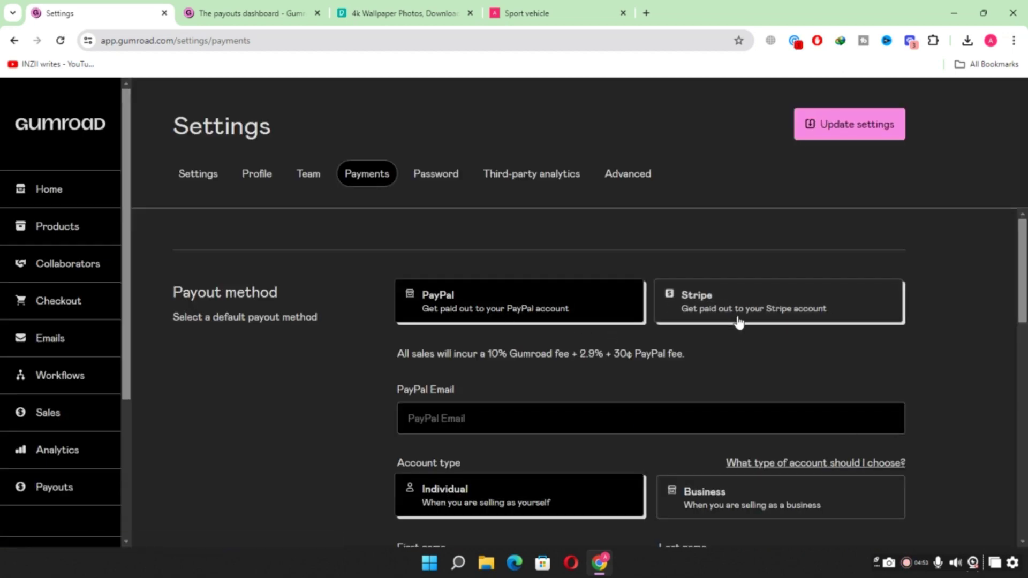
# Step: Review the PayPal payout form from the payout method to the PayPal connection section
pyautogui.scroll(-4, 328, 282)
pyautogui.scroll(-8, 506, 271)
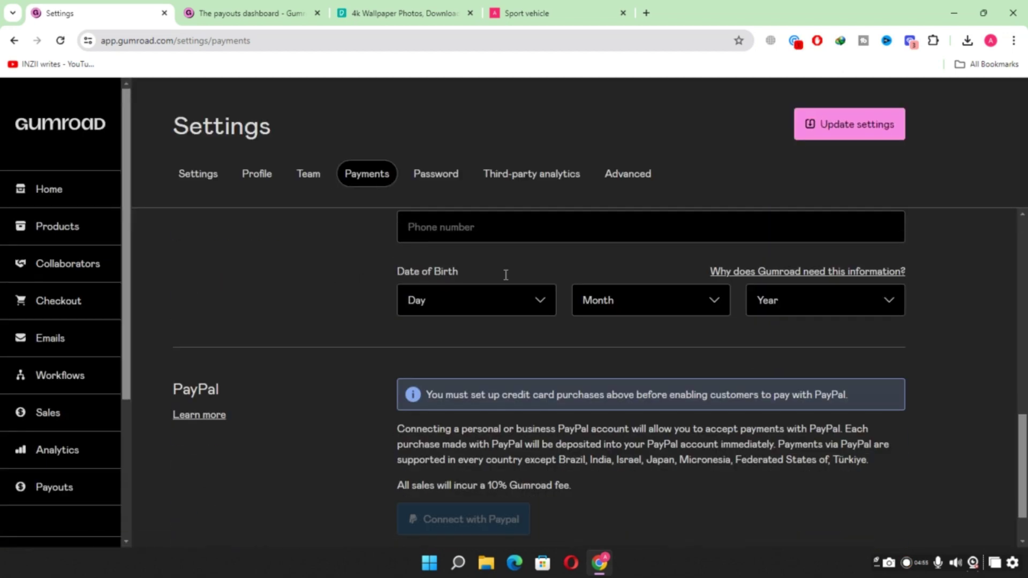
pyautogui.scroll(-1, 506, 275)
pyautogui.scroll(6, 645, 475)
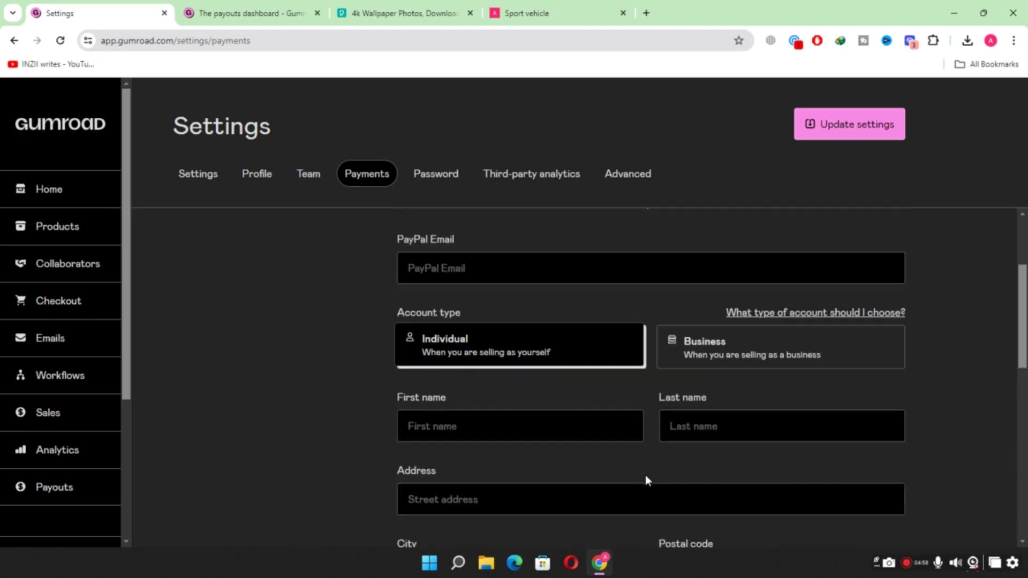
pyautogui.scroll(3, 645, 475)
# Step: Look through the third-party analytics, advanced and general account settings, including the notification preferences
pyautogui.click(531, 174)
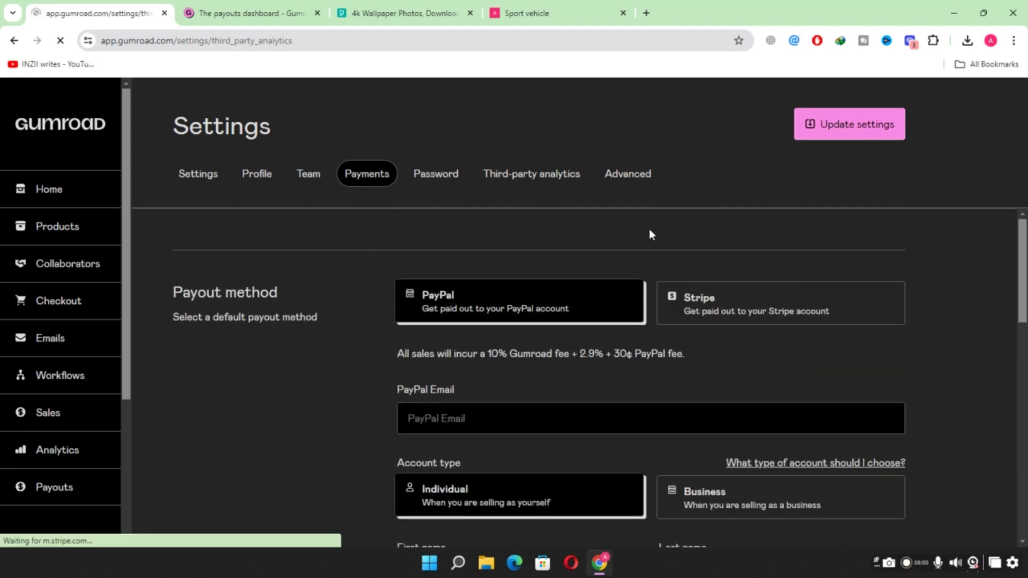
pyautogui.click(639, 176)
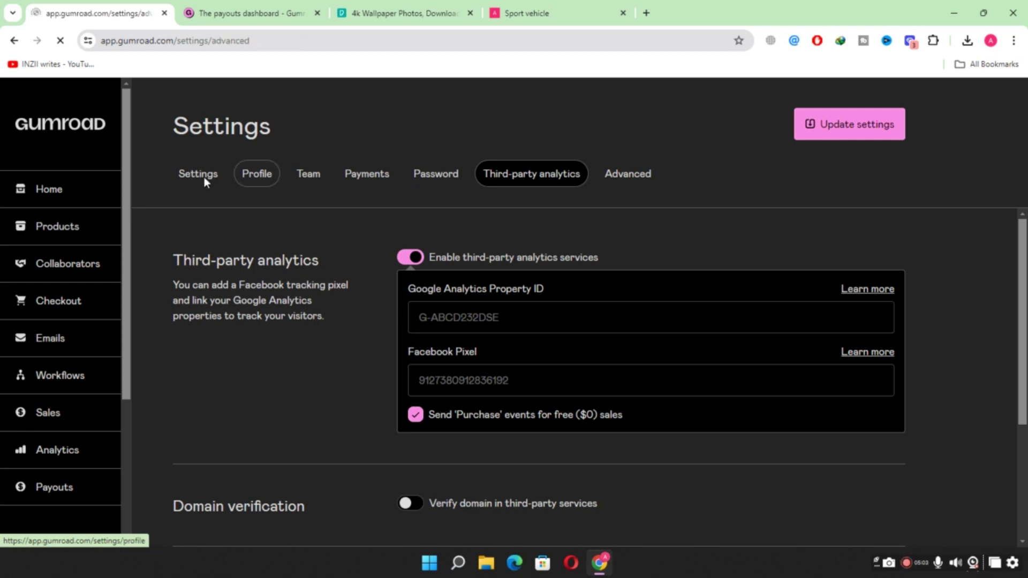
pyautogui.click(204, 176)
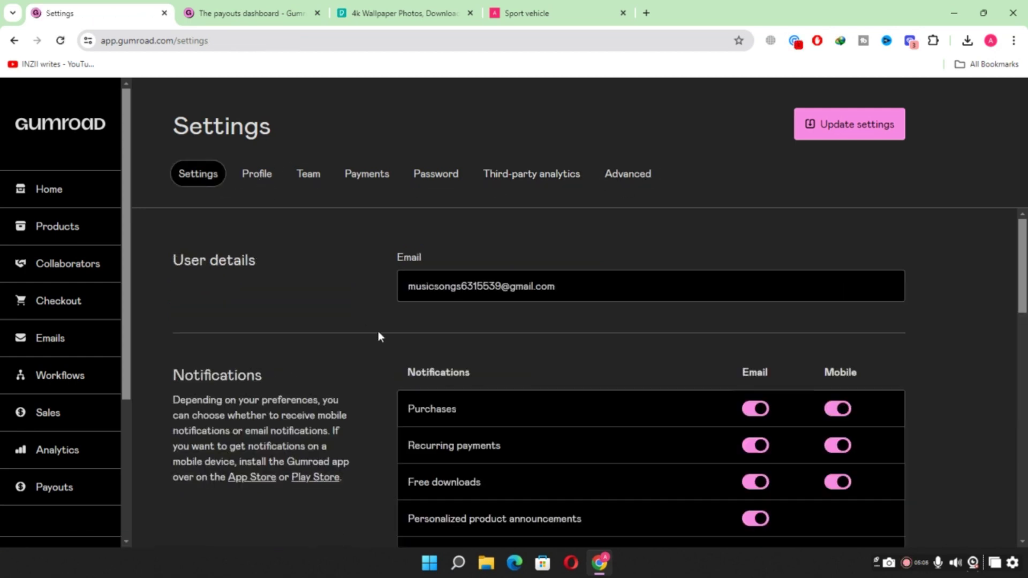
pyautogui.scroll(-2, 379, 336)
pyautogui.scroll(2, 378, 331)
# Step: Return to the payment settings and review the PayPal payout fields down to the address and phone number
pyautogui.click(361, 177)
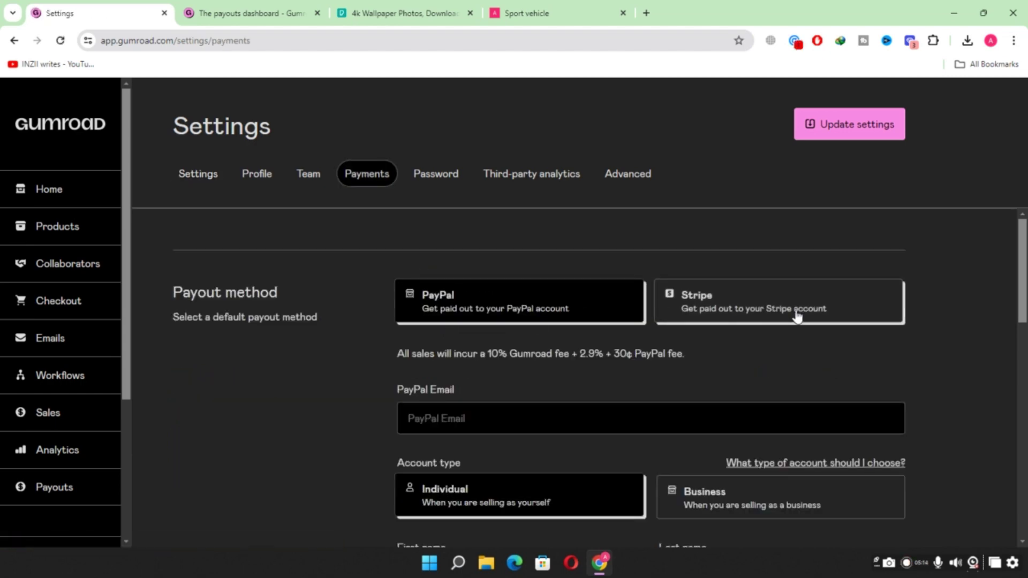
pyautogui.scroll(-2, 641, 390)
pyautogui.scroll(-4, 551, 445)
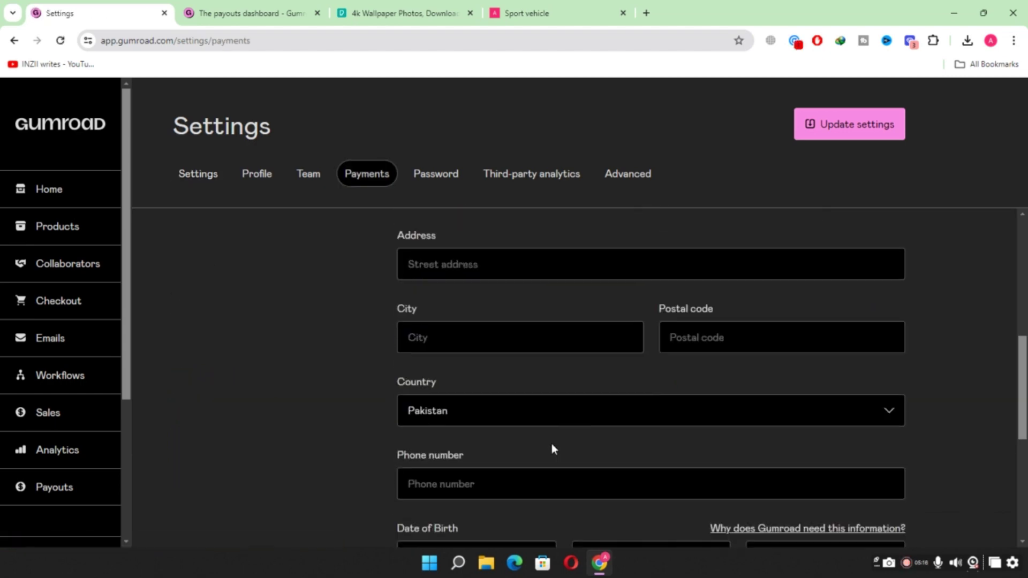
pyautogui.scroll(6, 552, 444)
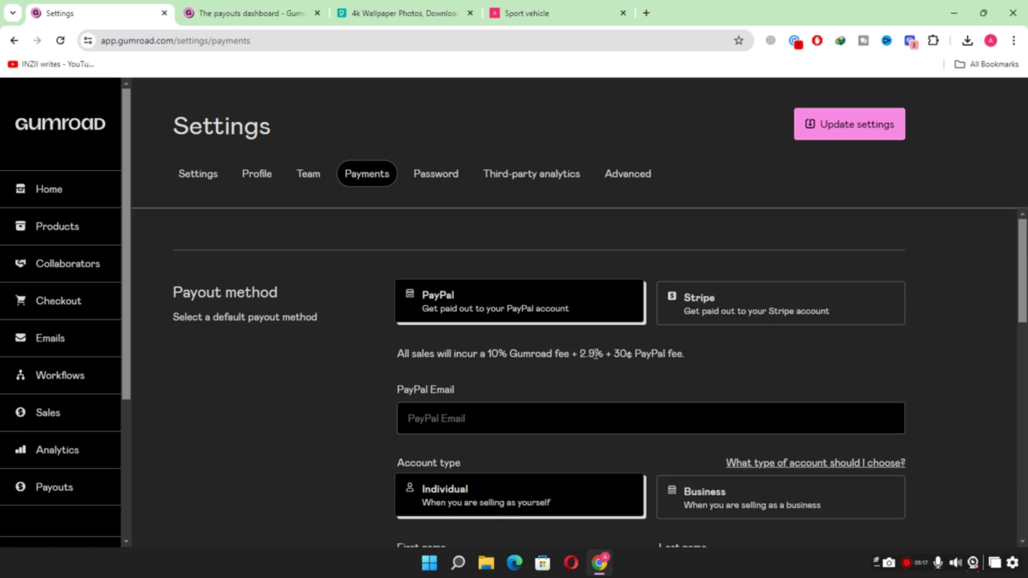
# Step: Switch the payout method to Stripe to review its connection option, and switch it back to PayPal
pyautogui.click(765, 314)
pyautogui.scroll(-1, 618, 449)
pyautogui.scroll(-2, 619, 449)
pyautogui.scroll(3, 617, 420)
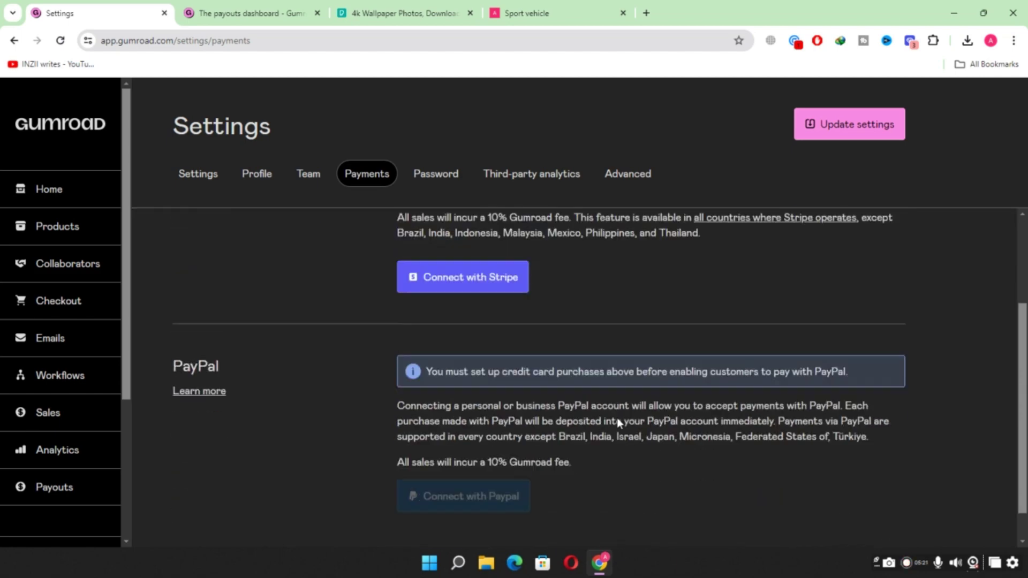
pyautogui.scroll(-4, 45, 381)
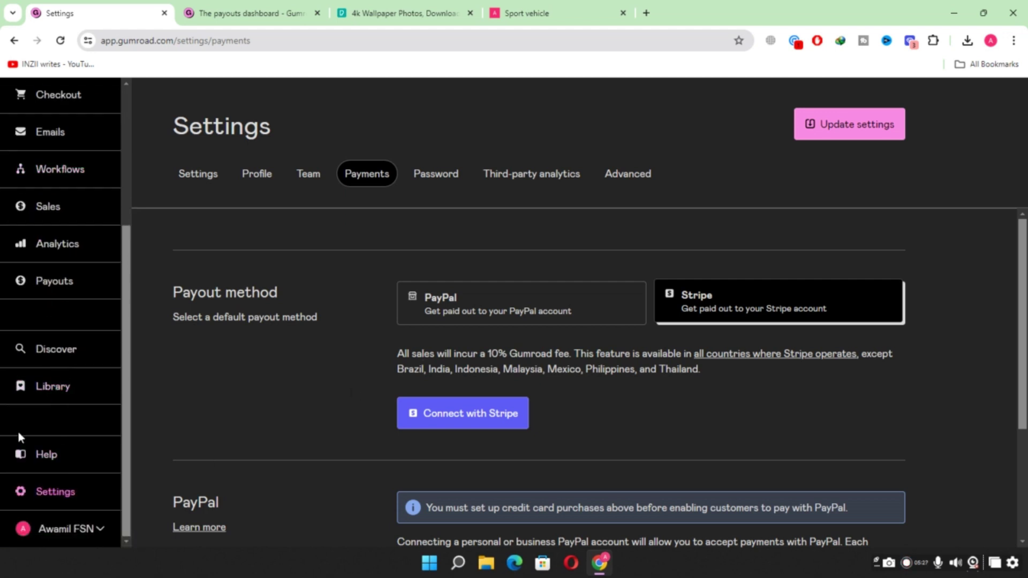
pyautogui.scroll(3, 18, 432)
pyautogui.click(507, 292)
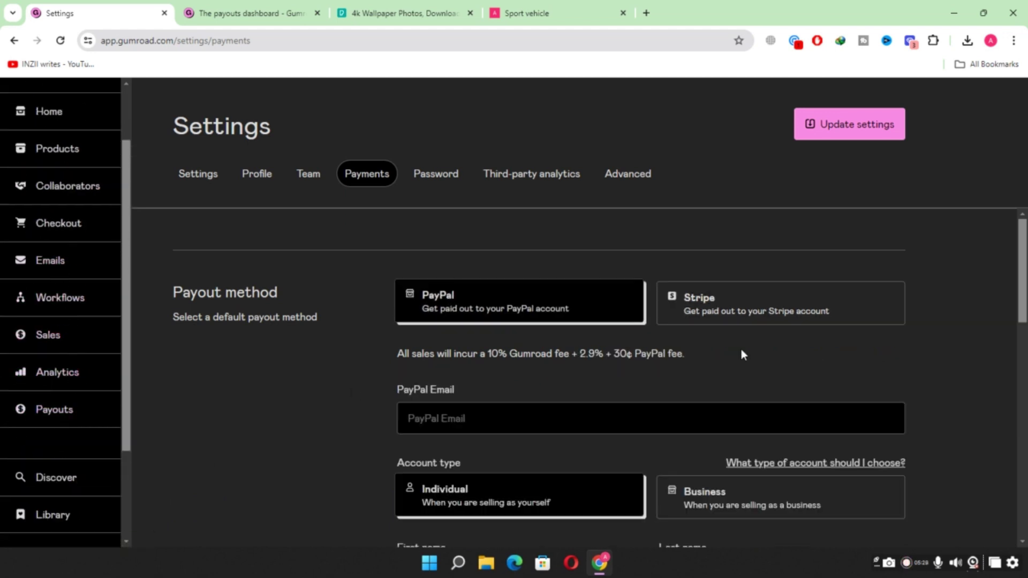
# Step: Examine the PayPal payout form's email, account type, personal details, address and date of birth fields, and the PayPal connection section
pyautogui.scroll(-2, 321, 374)
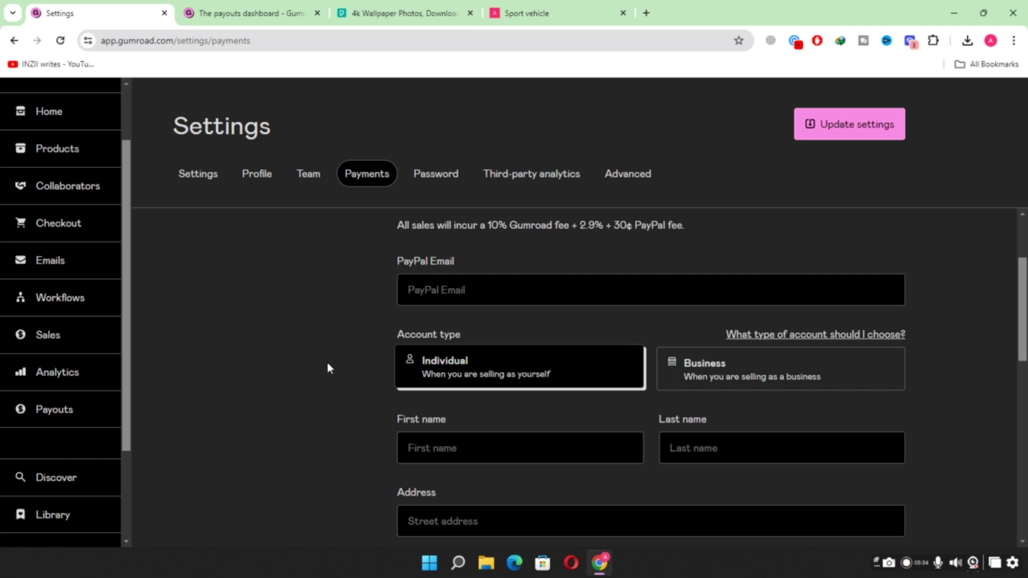
pyautogui.scroll(2, 329, 368)
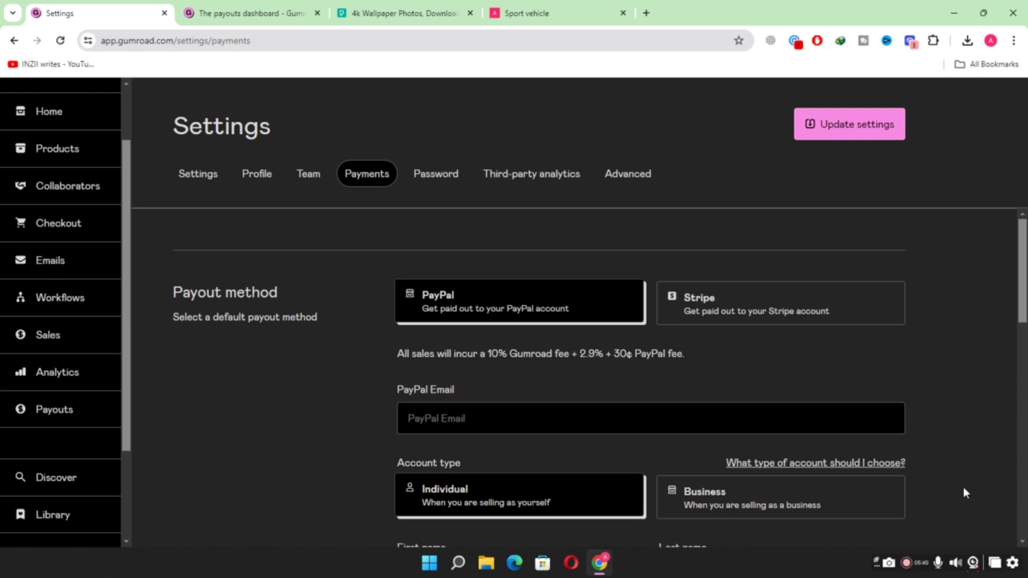
pyautogui.scroll(-2, 756, 429)
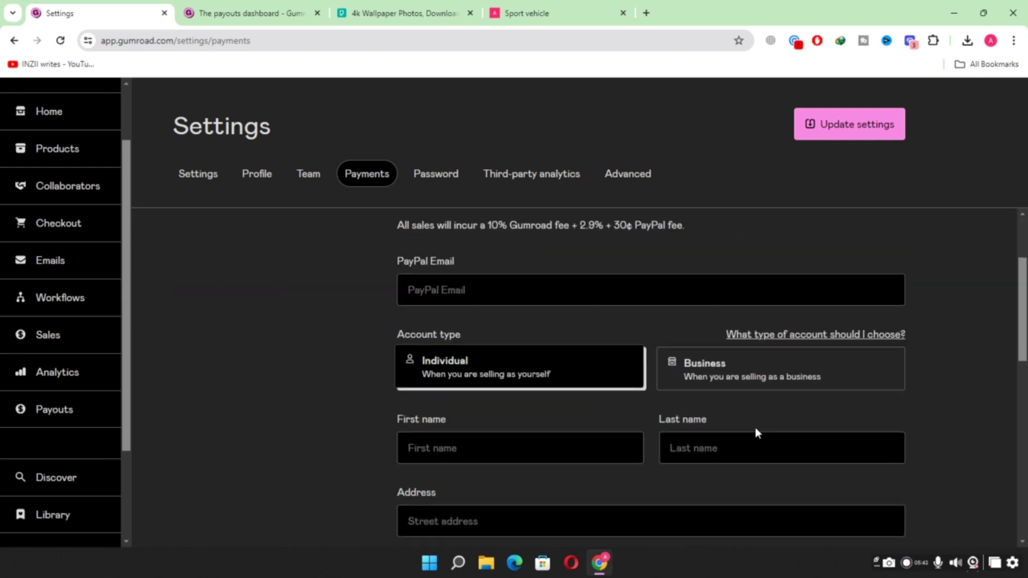
pyautogui.scroll(-4, 610, 394)
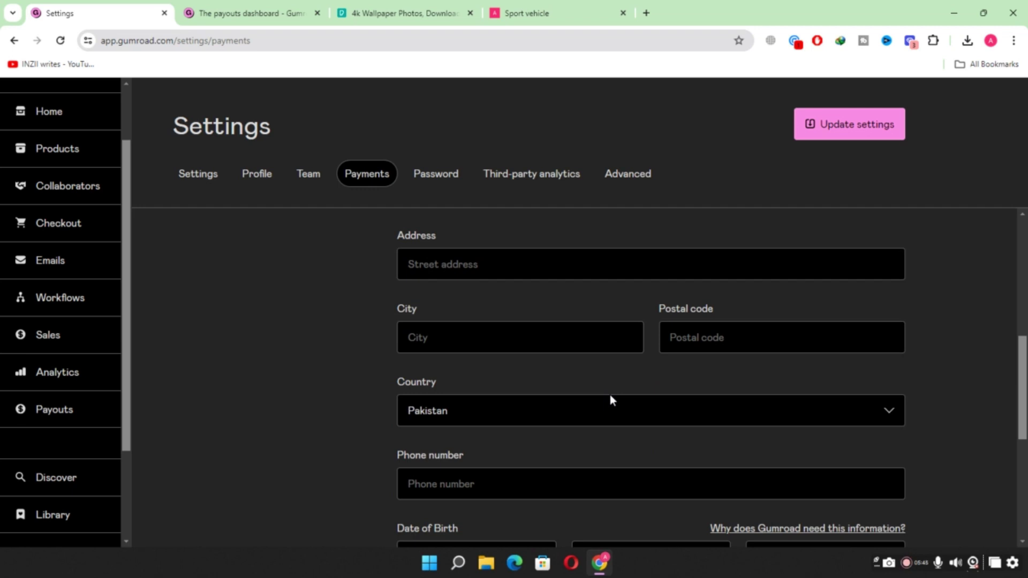
pyautogui.scroll(-4, 610, 394)
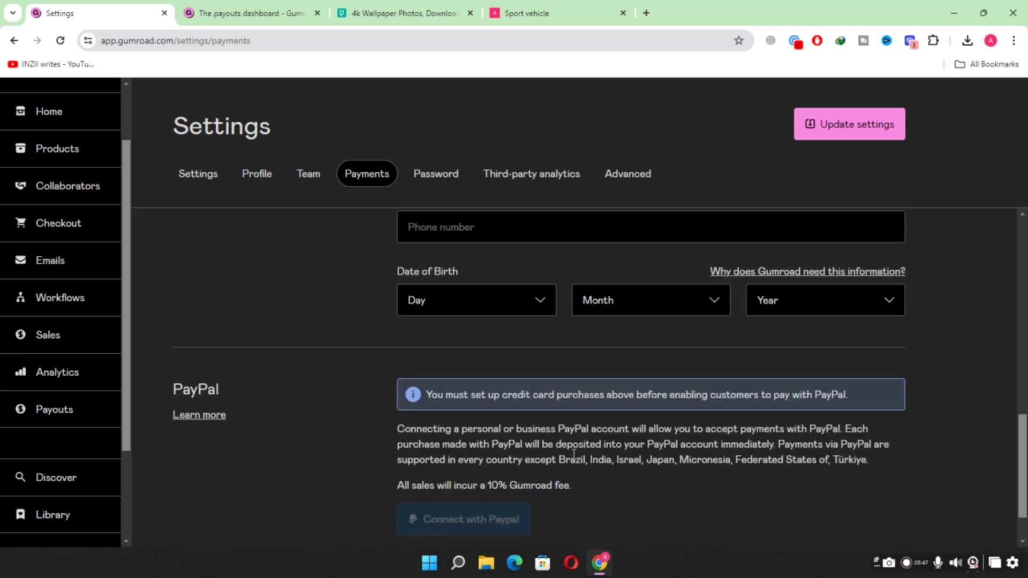
pyautogui.scroll(-1, 573, 454)
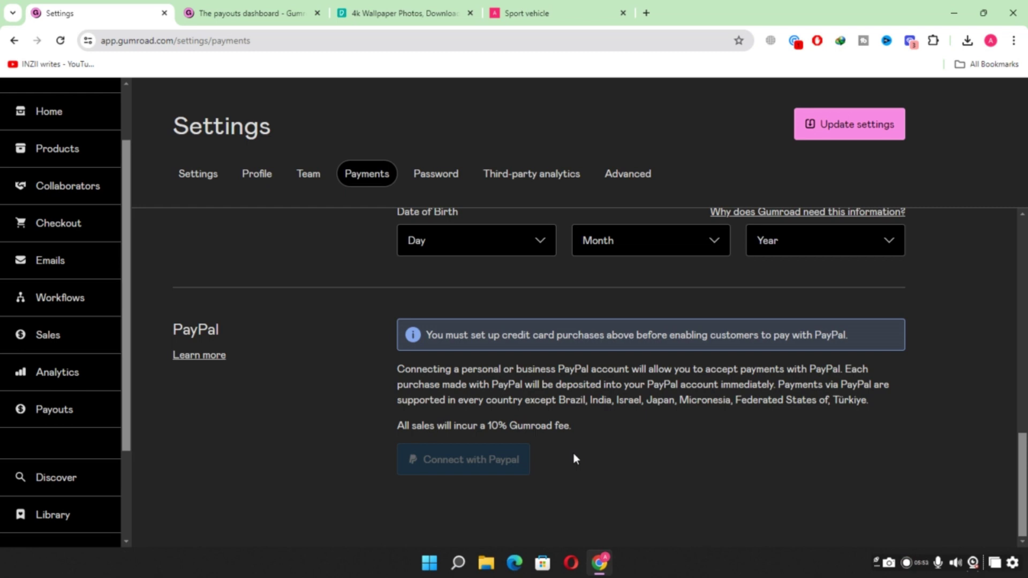
pyautogui.scroll(10, 574, 454)
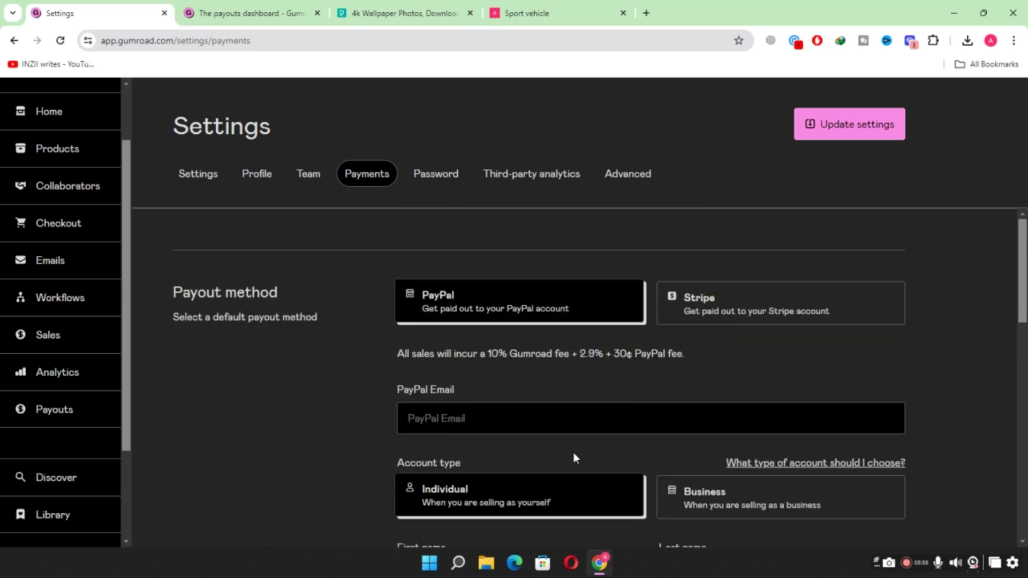